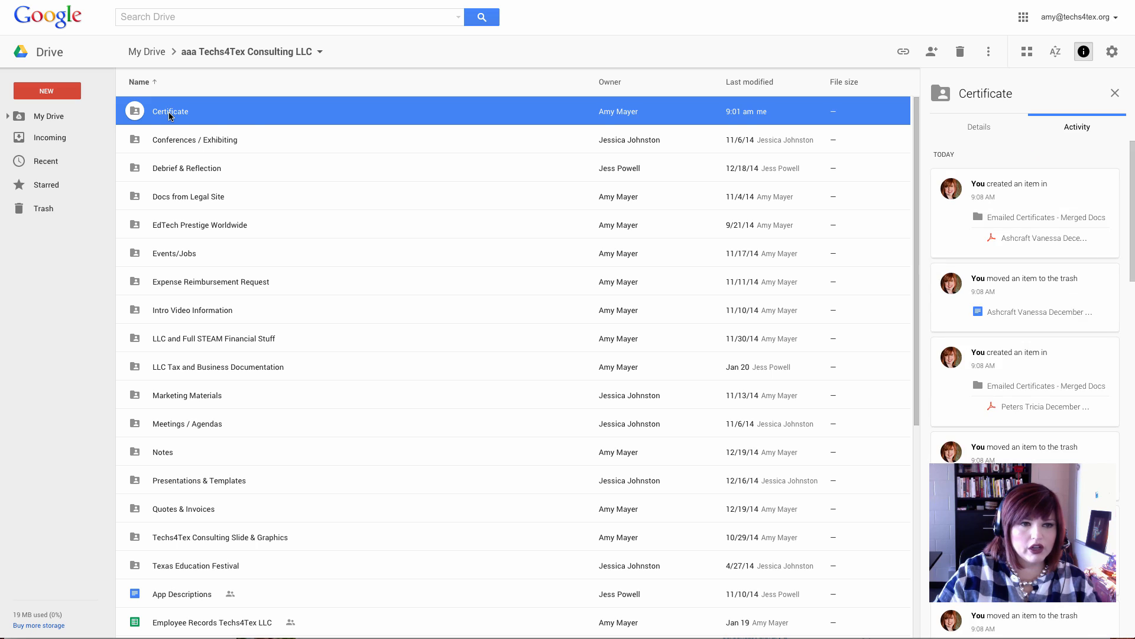
Open the Techs4Tex Certificate TEMPLATE document and the Certificate Data spreadsheet from the Certificate folder
{"action": "double_click", "coordinate": [170, 113]}
{"action": "left_click", "coordinate": [194, 168]}
{"action": "double_click", "coordinate": [197, 168]}
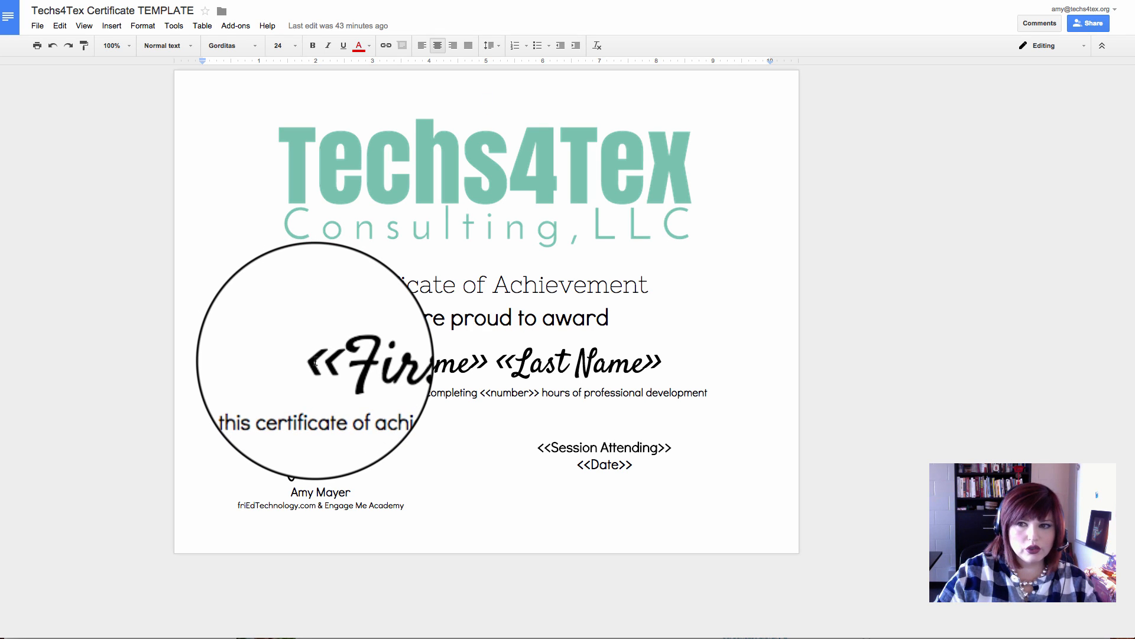
{"action": "left_click", "coordinate": [120, 0]}
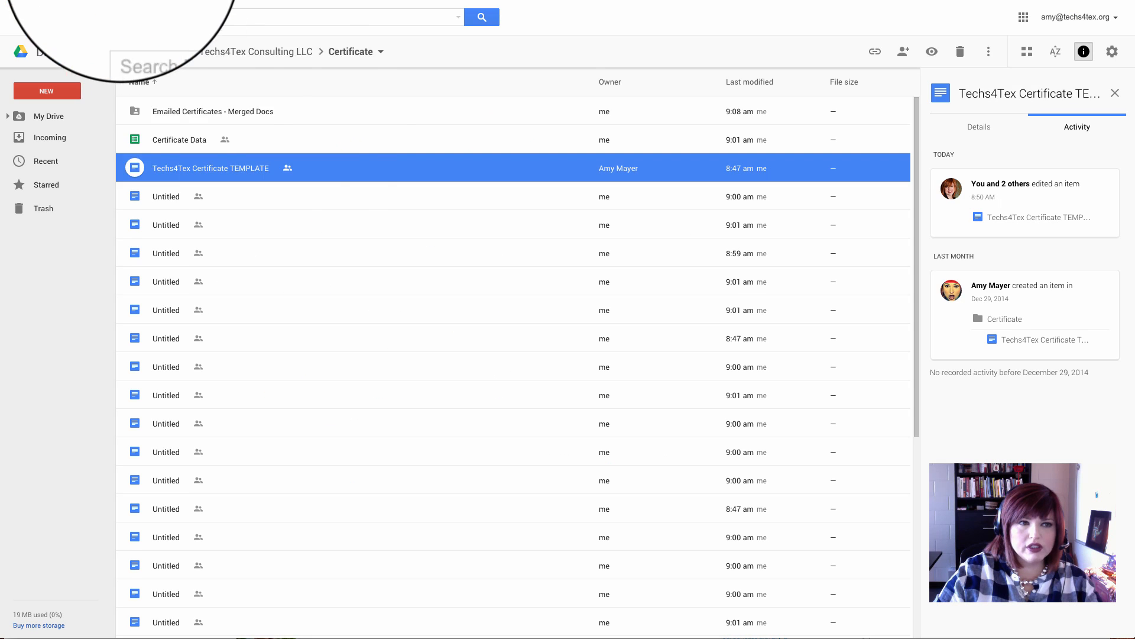
{"action": "double_click", "coordinate": [180, 138]}
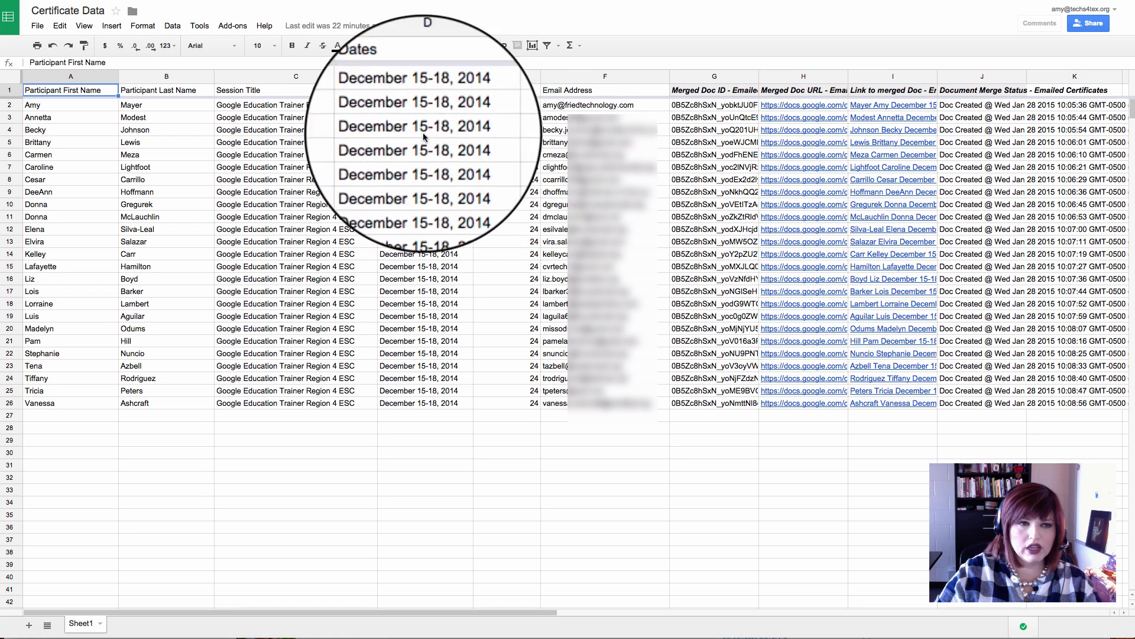
Examine the <<First Name>> merge tag in the certificate template
{"action": "left_click", "coordinate": [323, 0]}
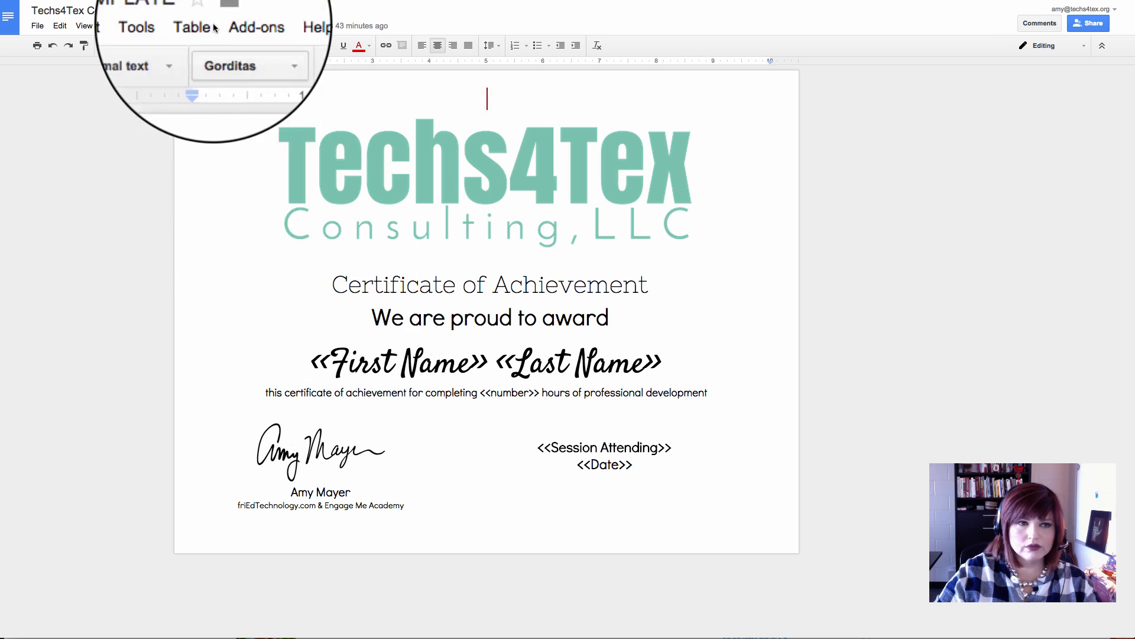
{"action": "left_click_drag", "start_coordinate": [312, 359], "coordinate": [488, 361]}
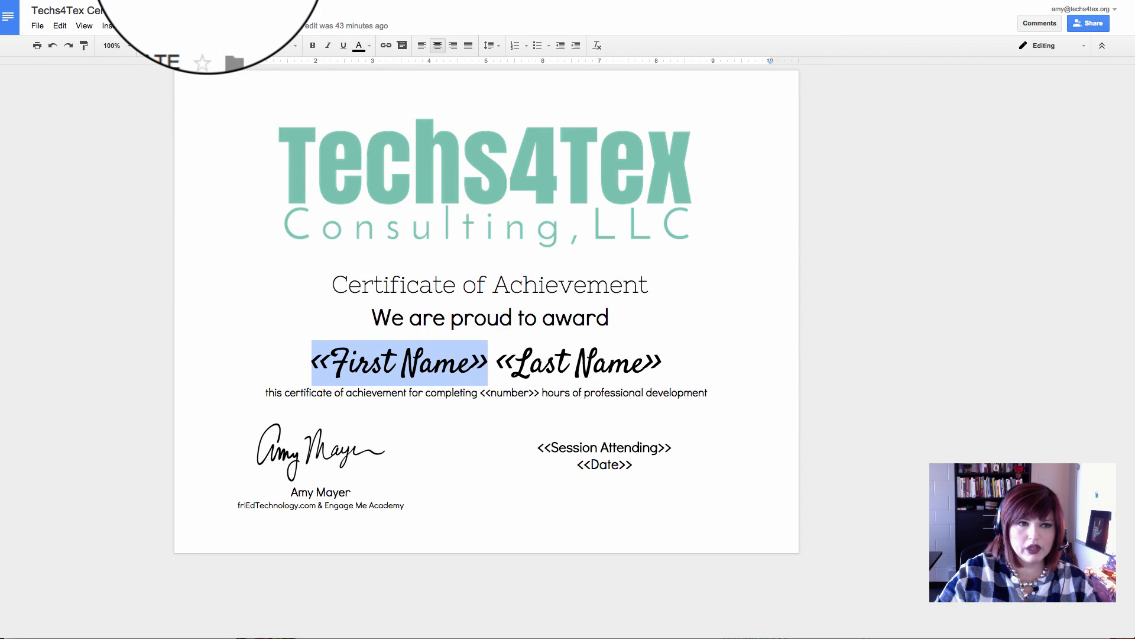
{"action": "left_click", "coordinate": [208, 0]}
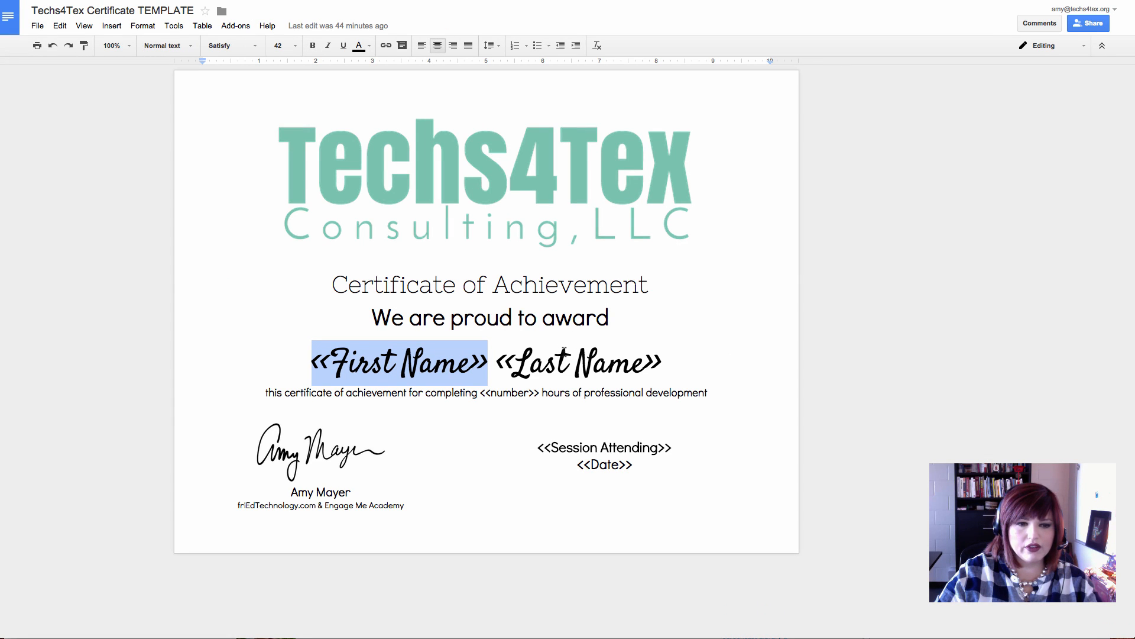
{"action": "left_click", "coordinate": [518, 362]}
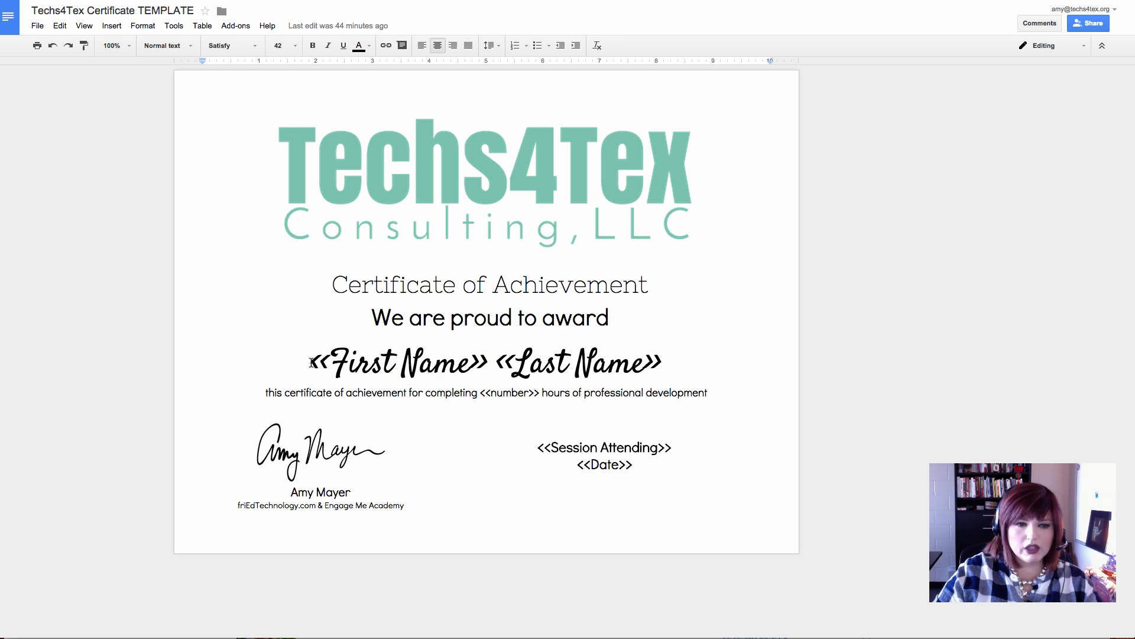
{"action": "left_click_drag", "start_coordinate": [311, 362], "coordinate": [488, 365]}
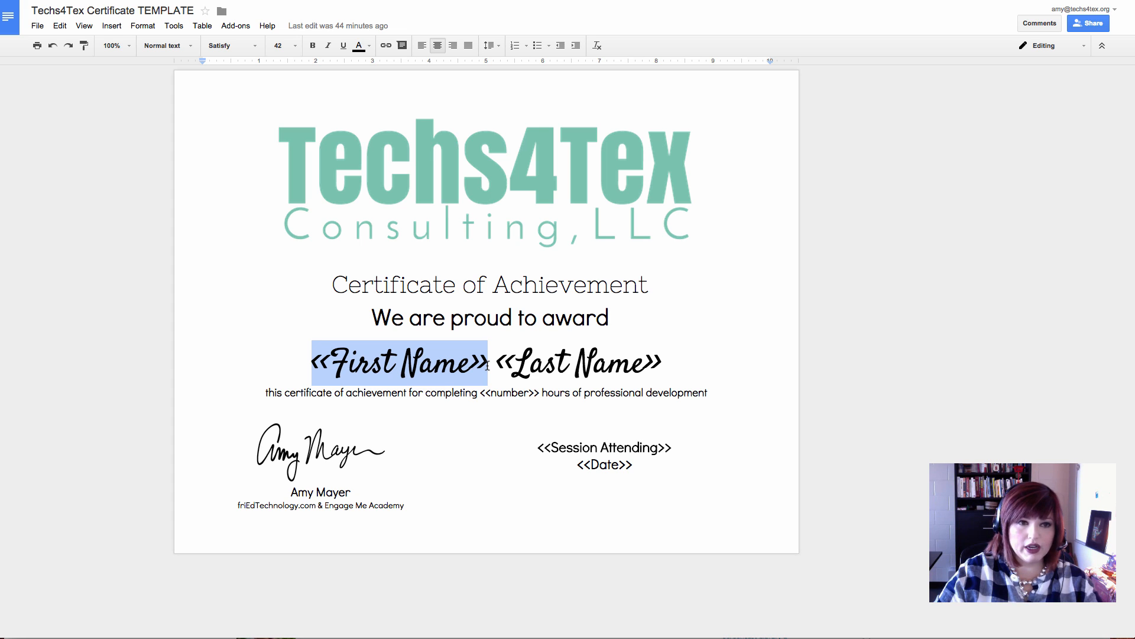
Preview a finished certificate PDF from the Emailed Certificates - Merged Docs folder and highlight the recipient's name on it
{"action": "left_click", "coordinate": [331, 1]}
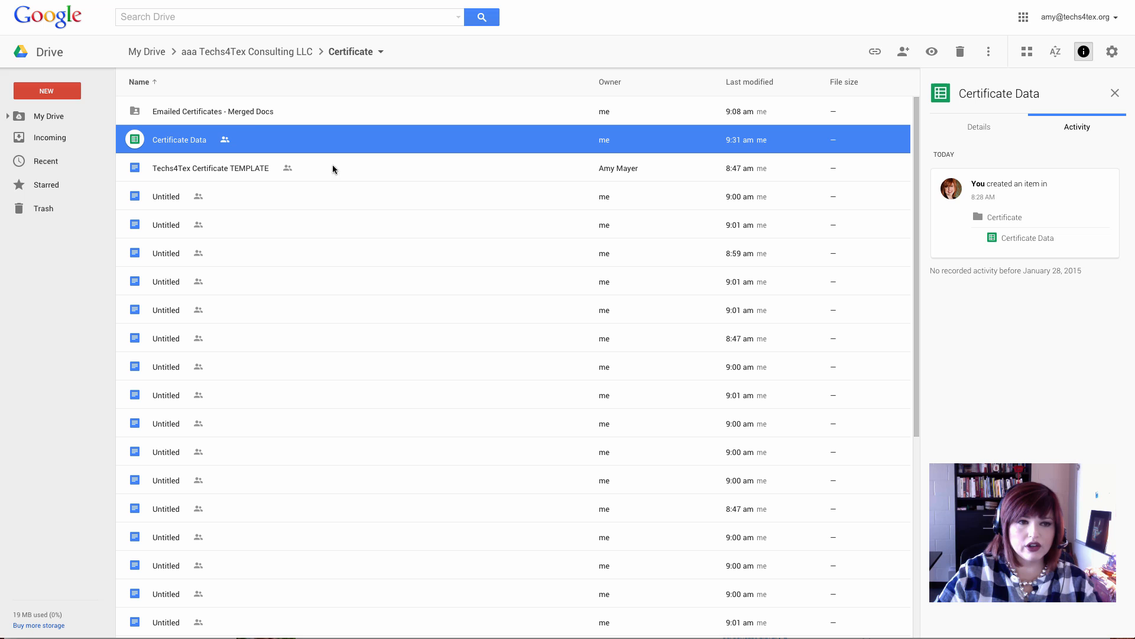
{"action": "double_click", "coordinate": [244, 113]}
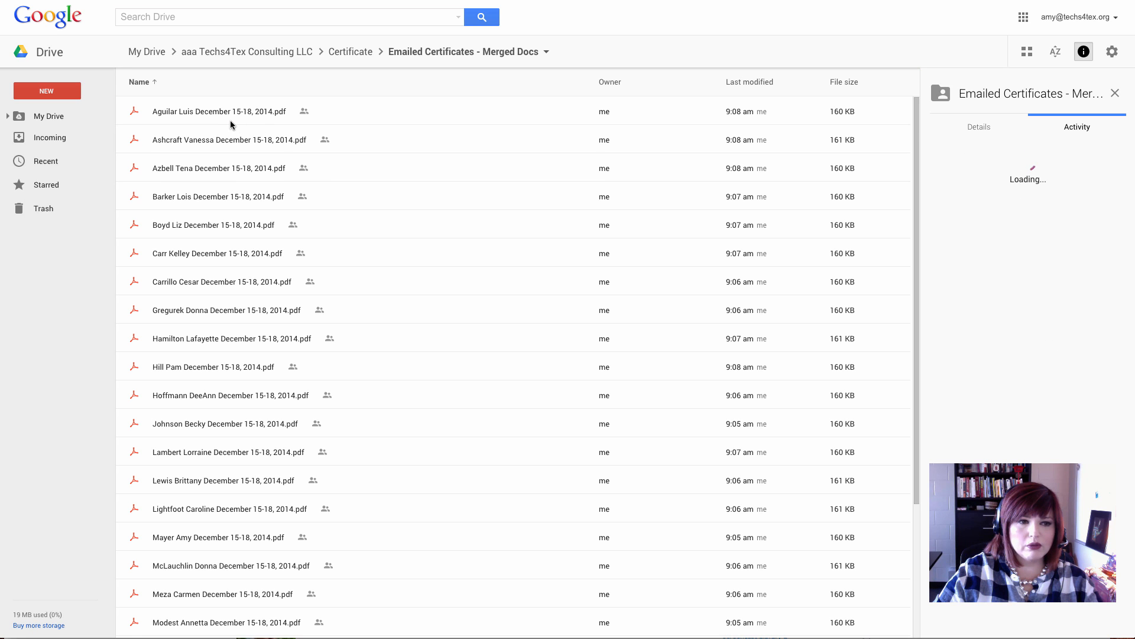
{"action": "scroll", "coordinate": [266, 361], "scroll_direction": "down", "scroll_amount": 3}
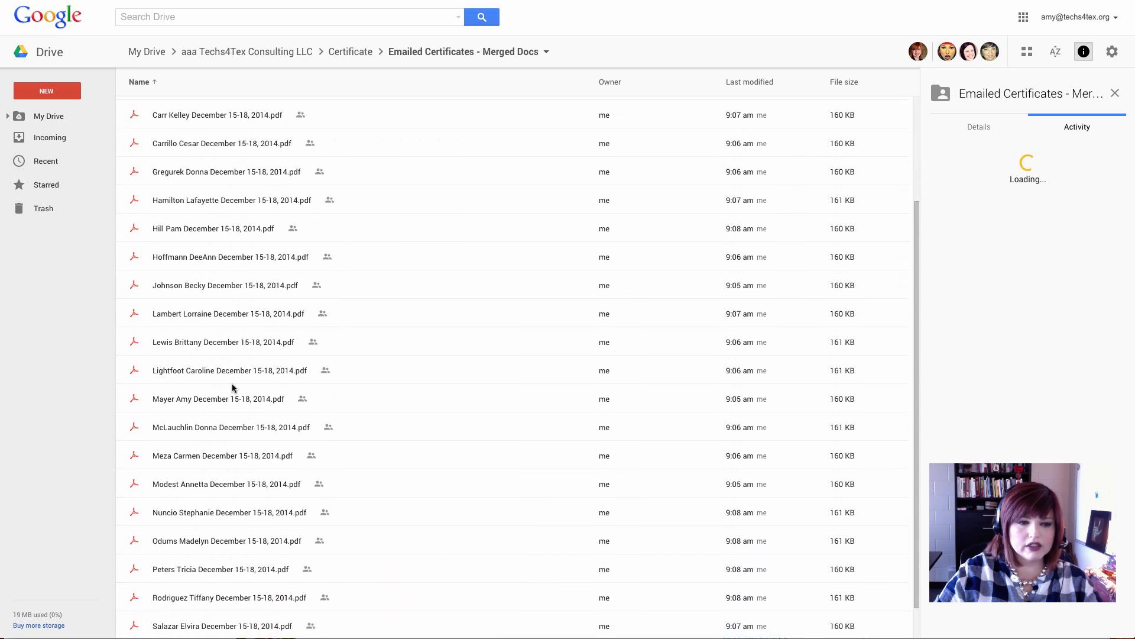
{"action": "double_click", "coordinate": [470, 403]}
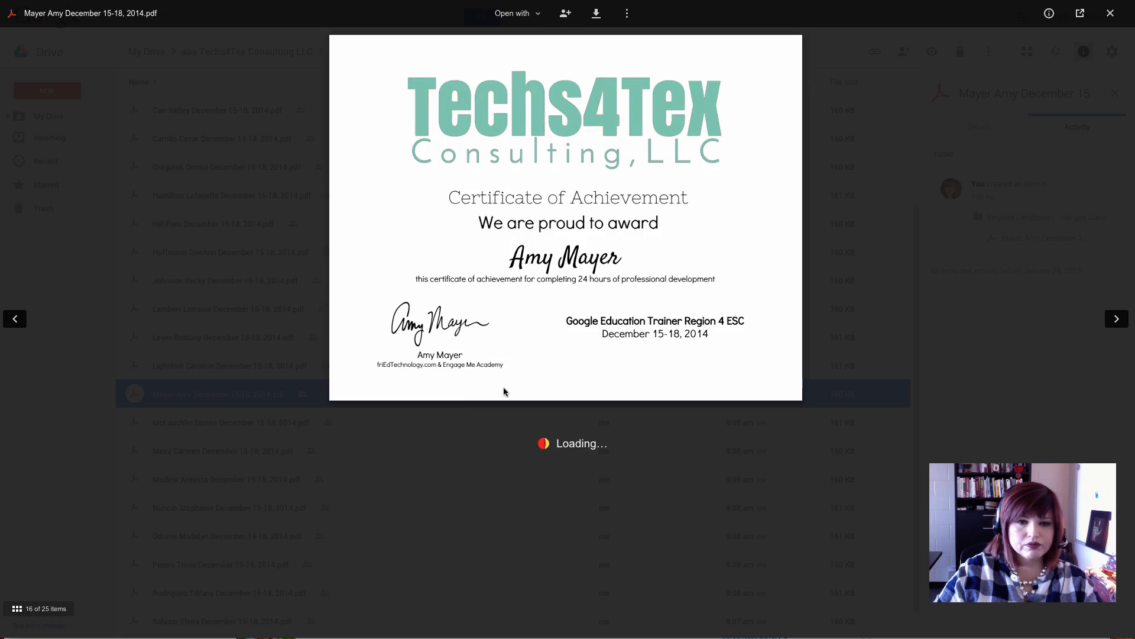
{"action": "left_click_drag", "start_coordinate": [510, 261], "coordinate": [621, 261]}
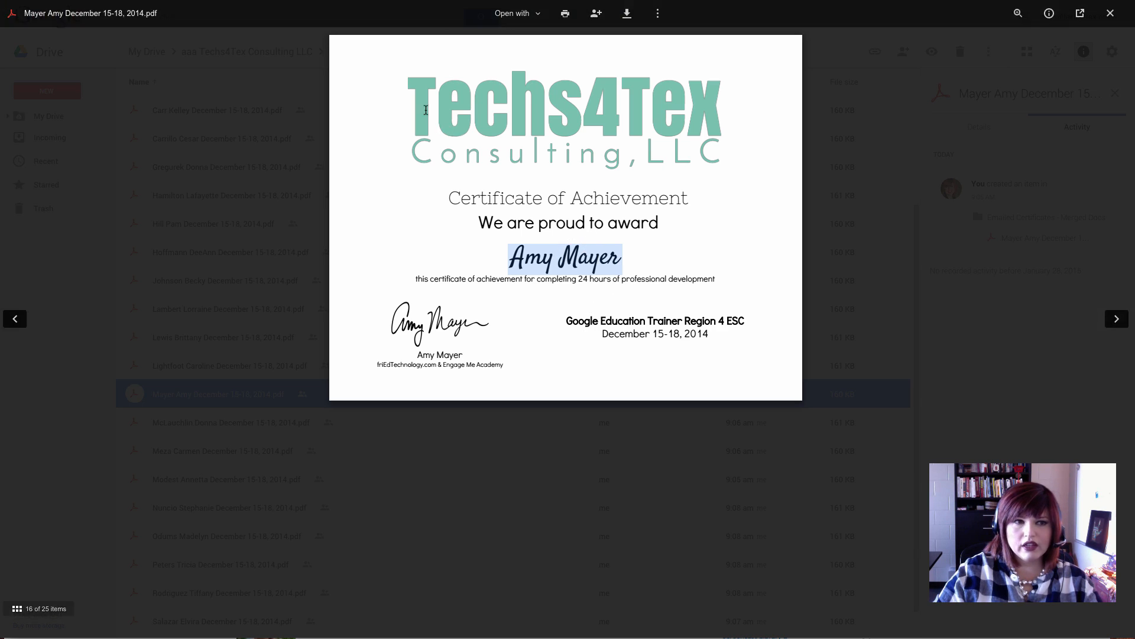
Compare the merged certificate with the template's name tags and close the PDF preview
{"action": "key", "text": "ctrl+Tab"}
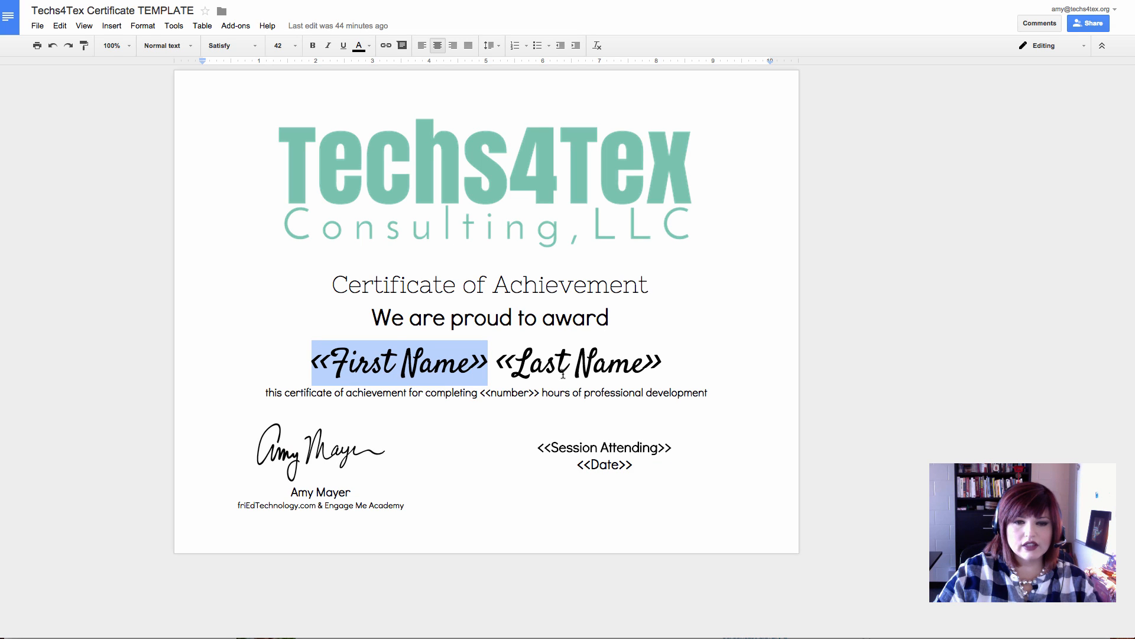
{"action": "key", "text": "ctrl+shift+Tab"}
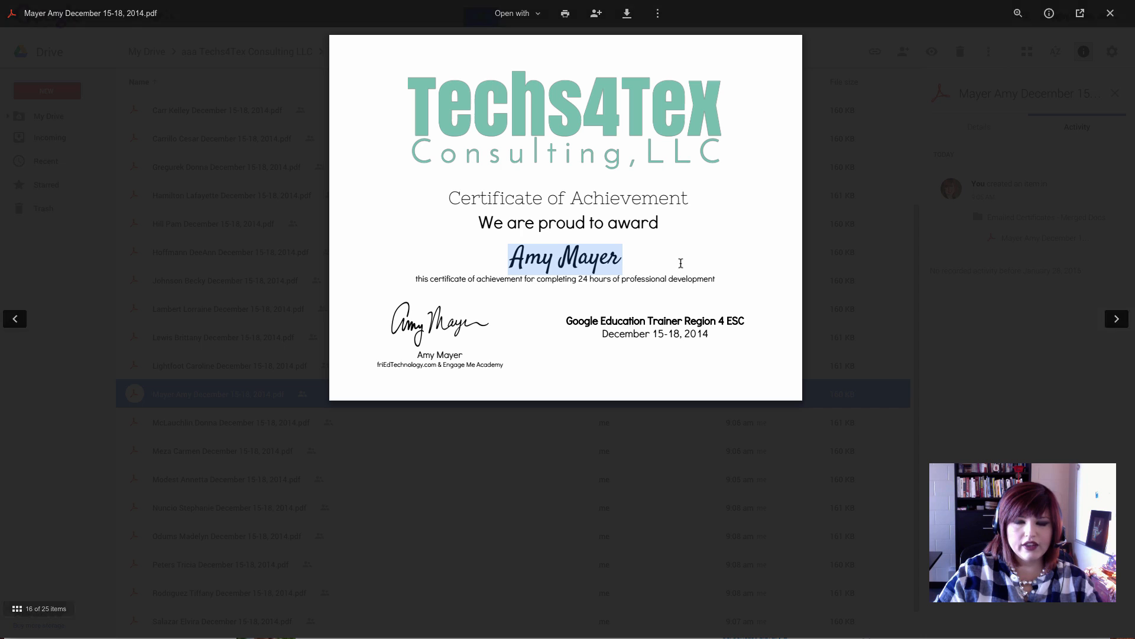
{"action": "left_click", "coordinate": [1110, 13]}
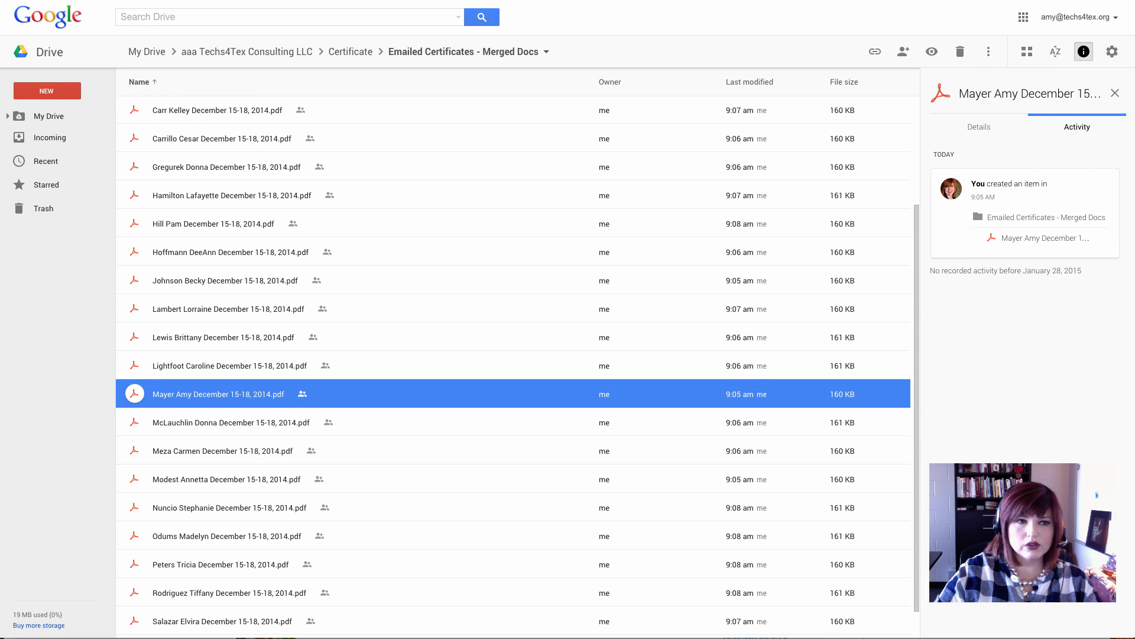
Try an underscore after "First" in the template's <<First Name>> tag, and remove it again
{"action": "key", "text": "ctrl+Tab"}
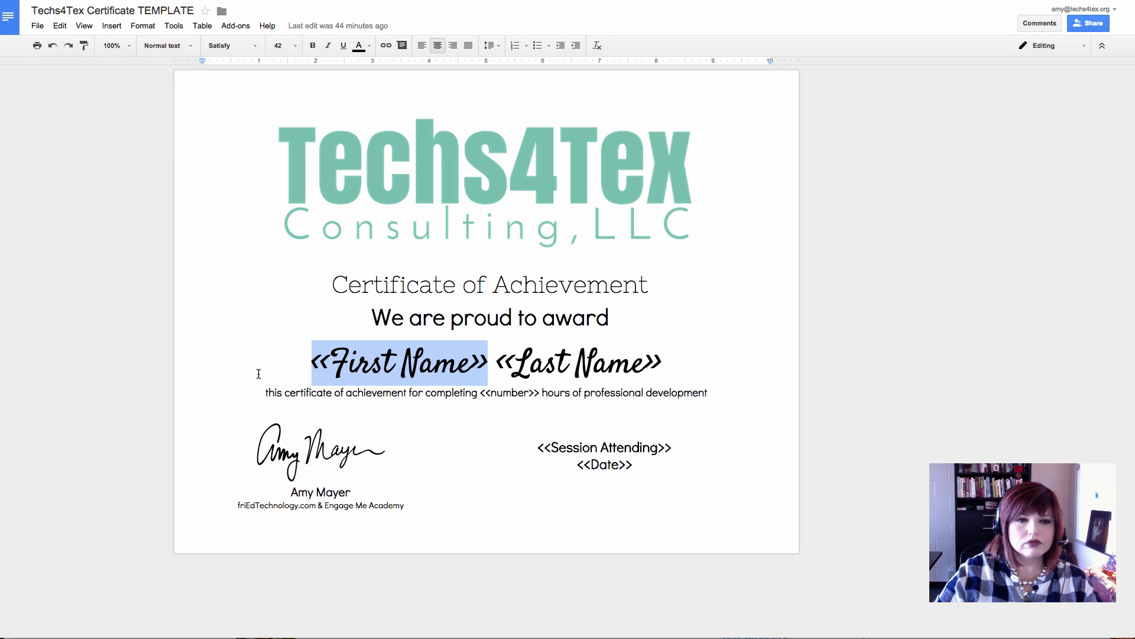
{"action": "left_click", "coordinate": [471, 363]}
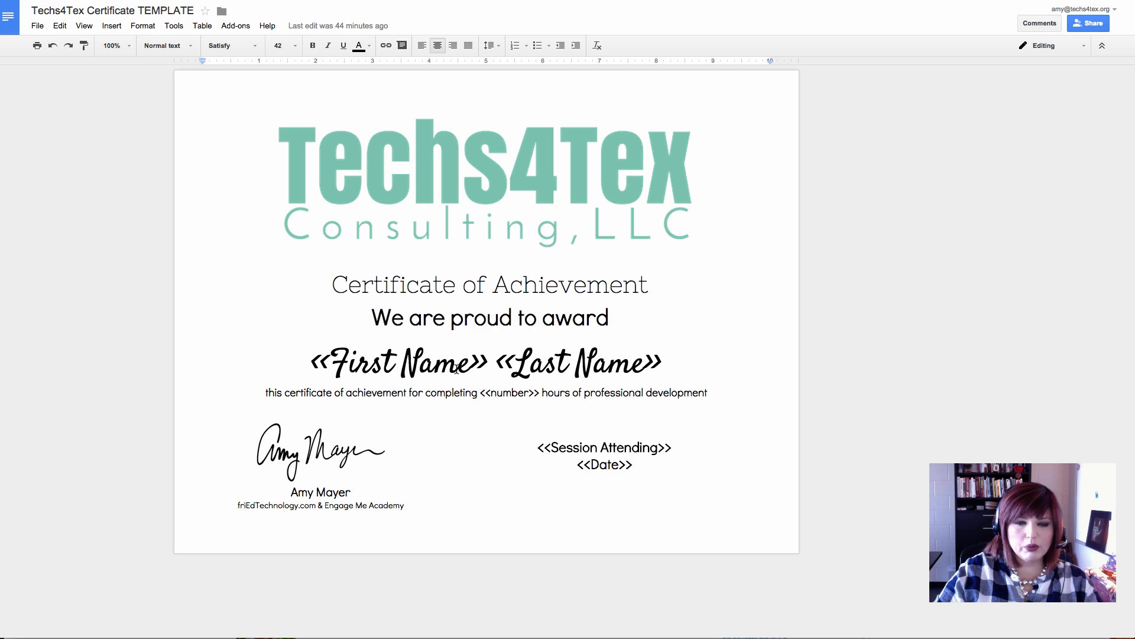
{"action": "left_click", "coordinate": [394, 365]}
{"action": "type", "text": "_"}
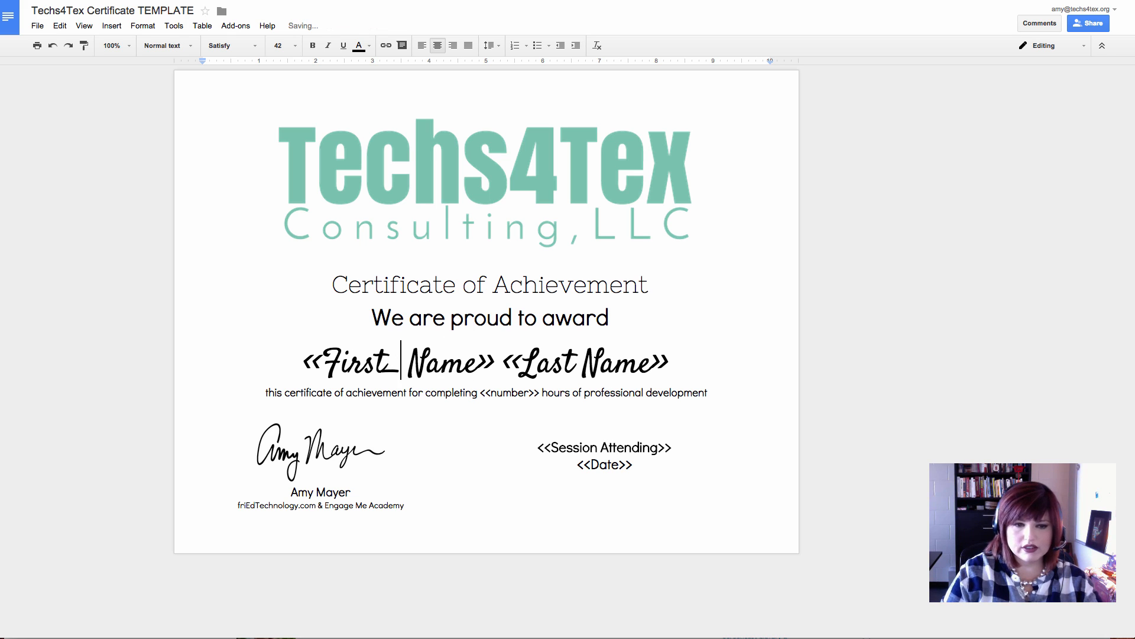
{"action": "type", "text": "d"}
{"action": "key", "text": "BackSpace"}
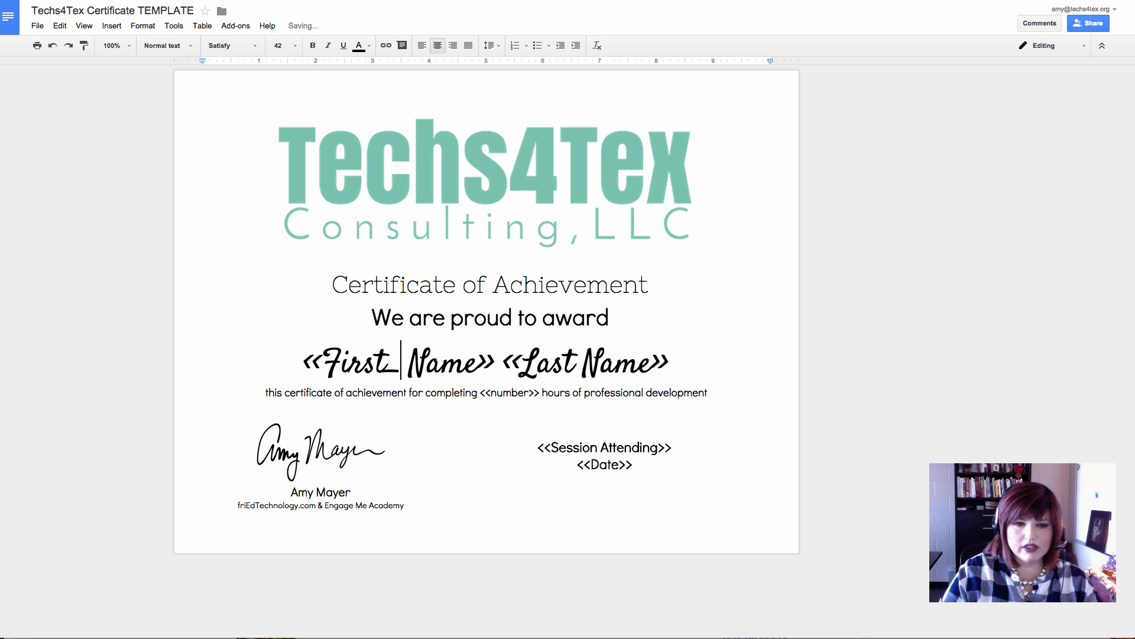
{"action": "key", "text": "BackSpace"}
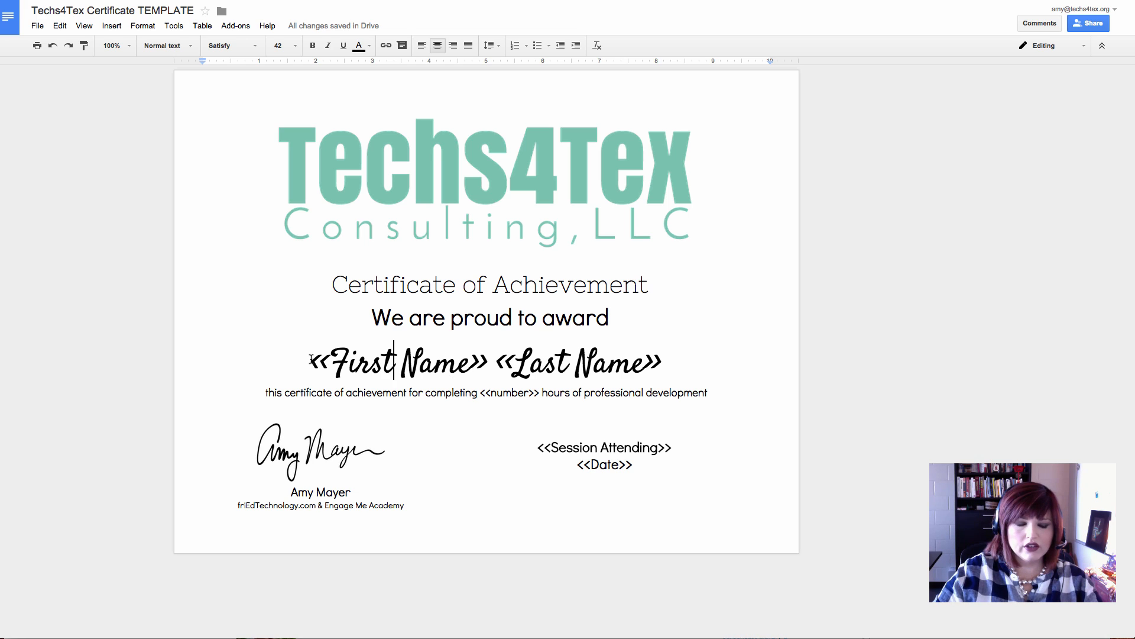
Review the template's <<Last Name>>, <<number>>, <<Session Attending>> and <<Date>> merge tags by highlighting each one
{"action": "left_click_drag", "start_coordinate": [311, 359], "coordinate": [673, 359]}
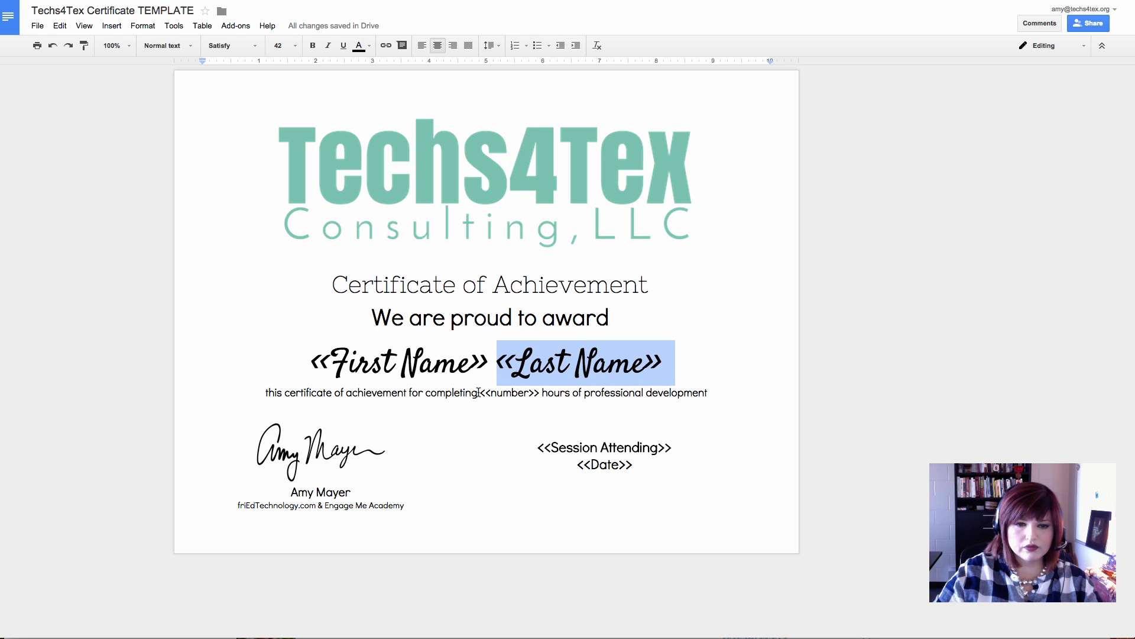
{"action": "left_click_drag", "start_coordinate": [479, 392], "coordinate": [539, 394]}
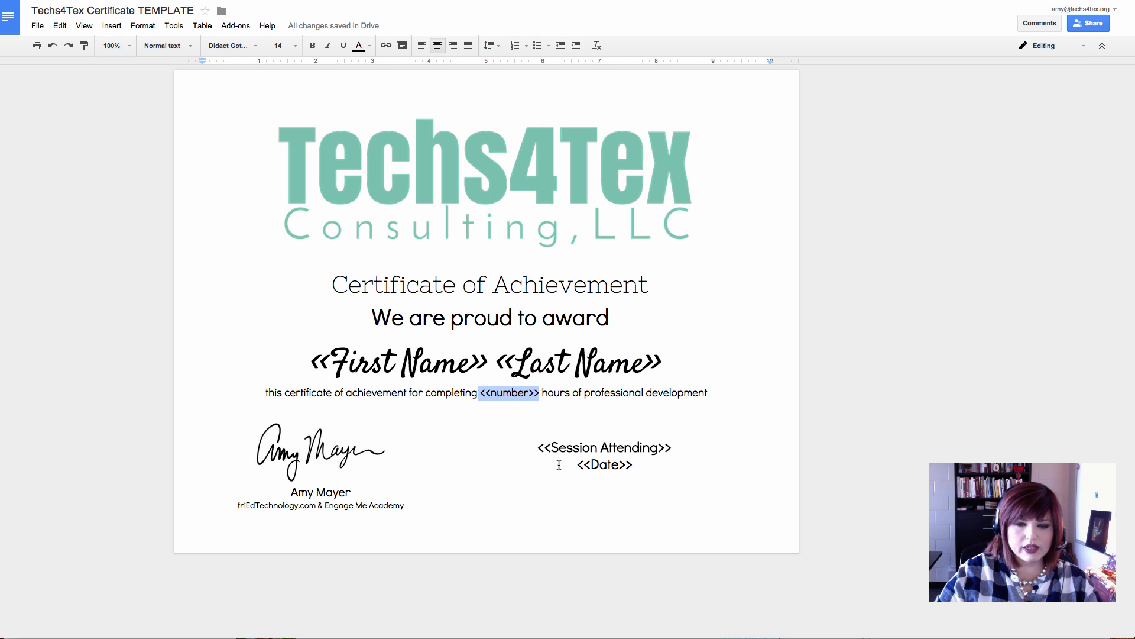
{"action": "left_click_drag", "start_coordinate": [537, 450], "coordinate": [672, 450]}
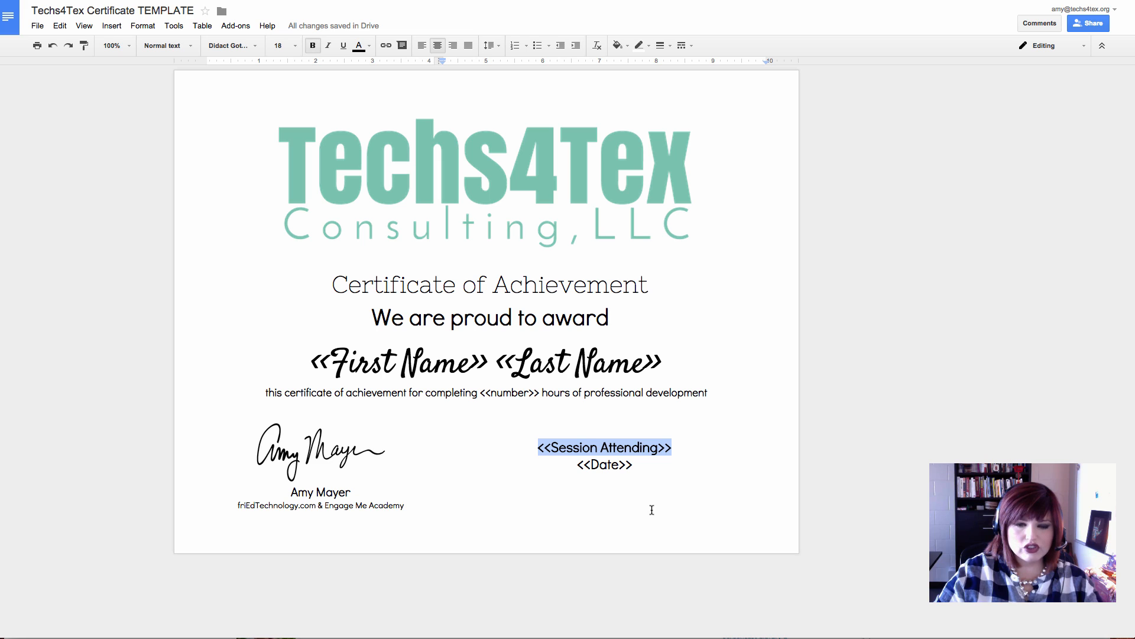
{"action": "left_click_drag", "start_coordinate": [566, 464], "coordinate": [648, 465]}
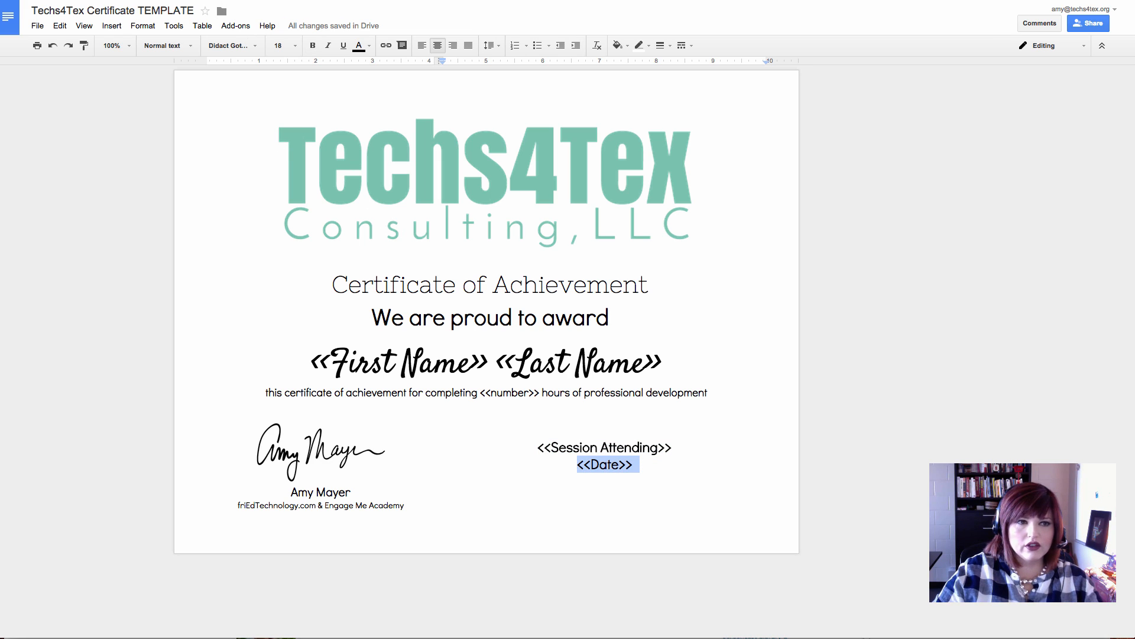
Review the Certificate Data spreadsheet's column headings from the participant's last name through Email Address
{"action": "left_click", "coordinate": [160, 1]}
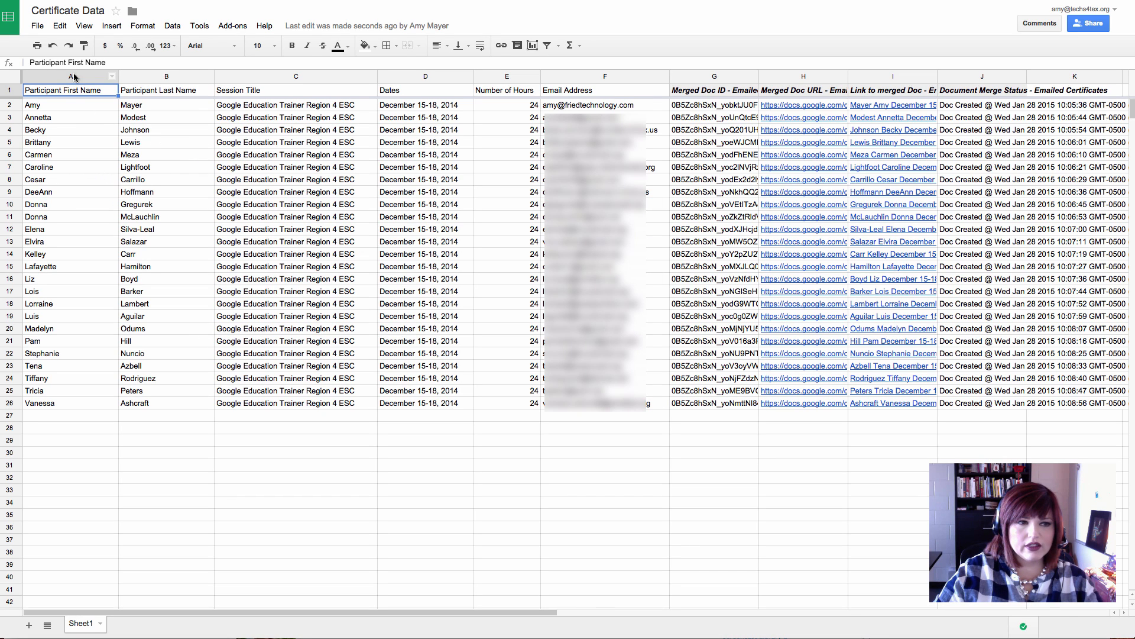
{"action": "left_click", "coordinate": [162, 94]}
{"action": "left_click", "coordinate": [255, 93]}
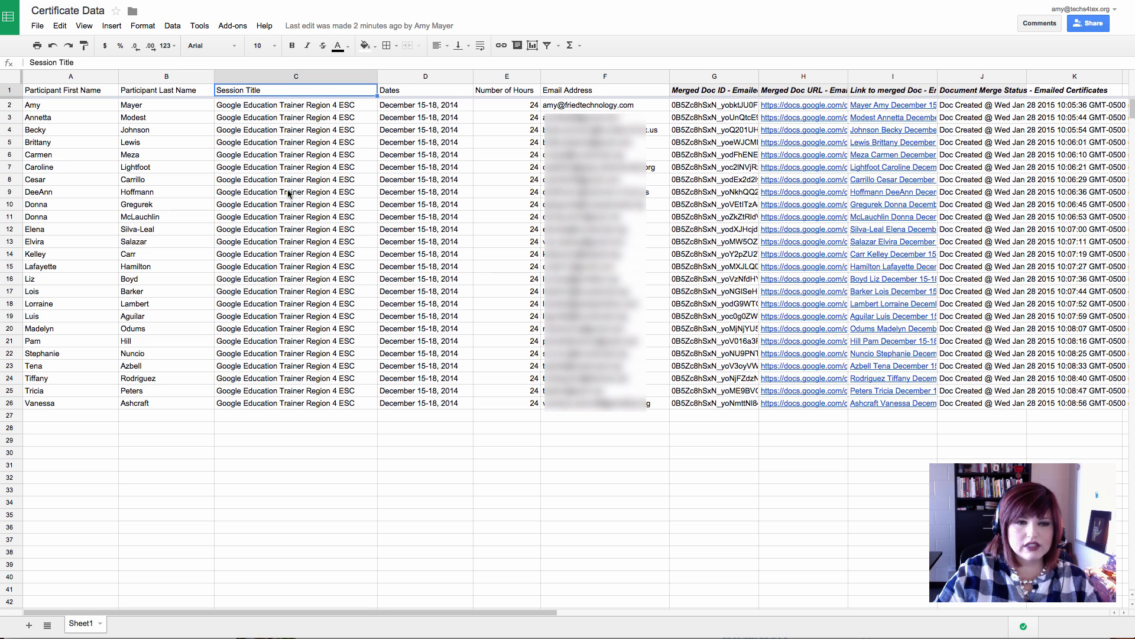
{"action": "left_click", "coordinate": [427, 93]}
{"action": "left_click", "coordinate": [512, 98]}
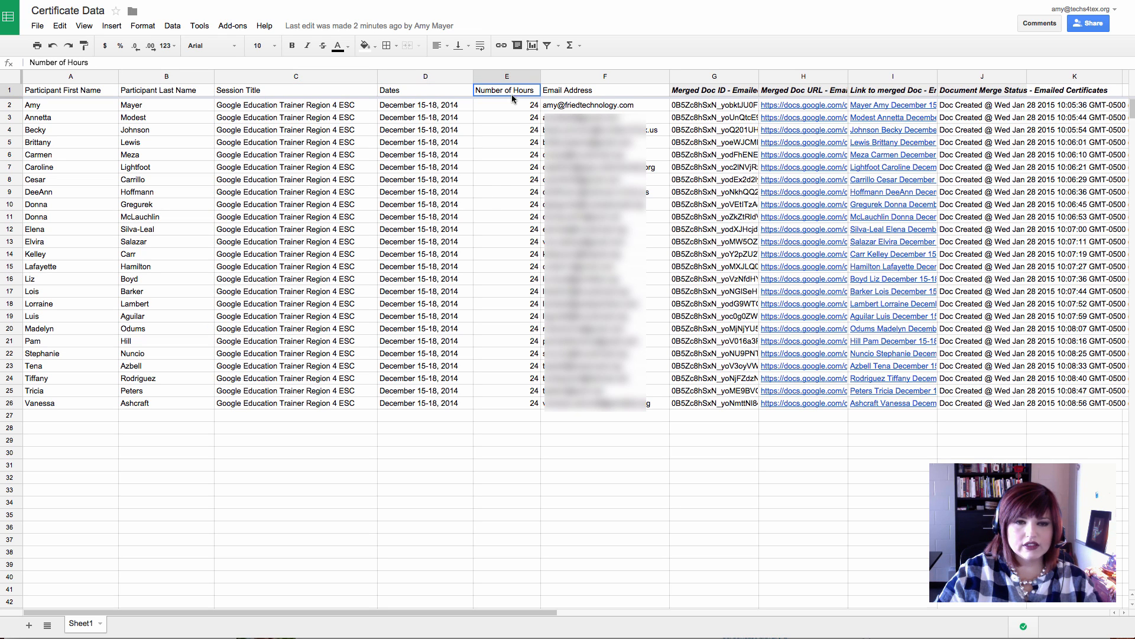
{"action": "left_click", "coordinate": [584, 95]}
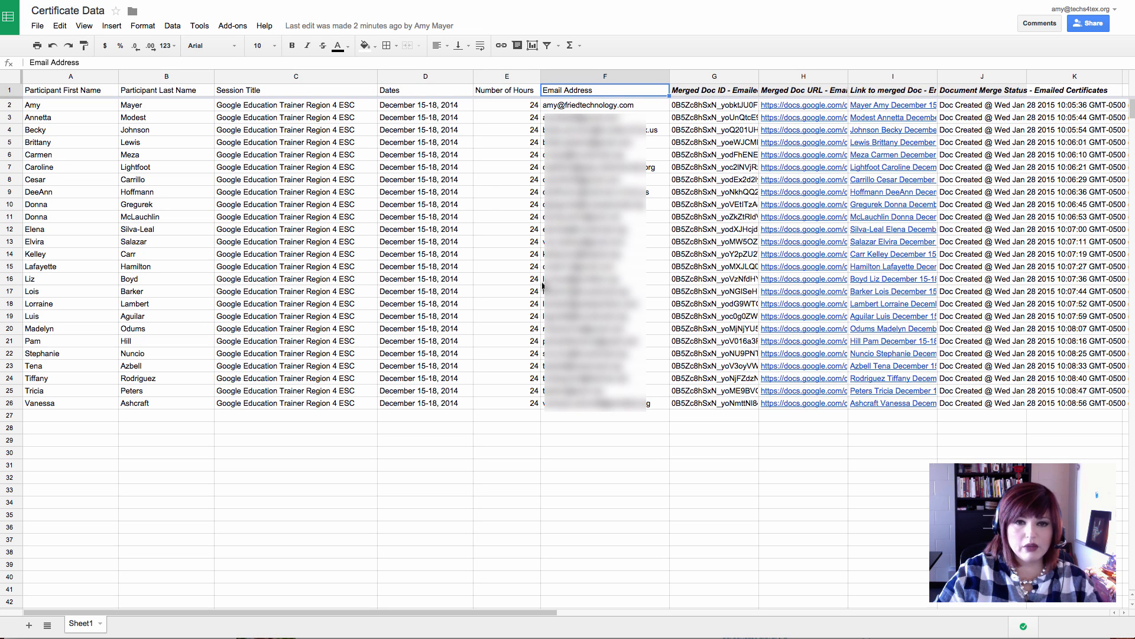
{"action": "left_click", "coordinate": [584, 81]}
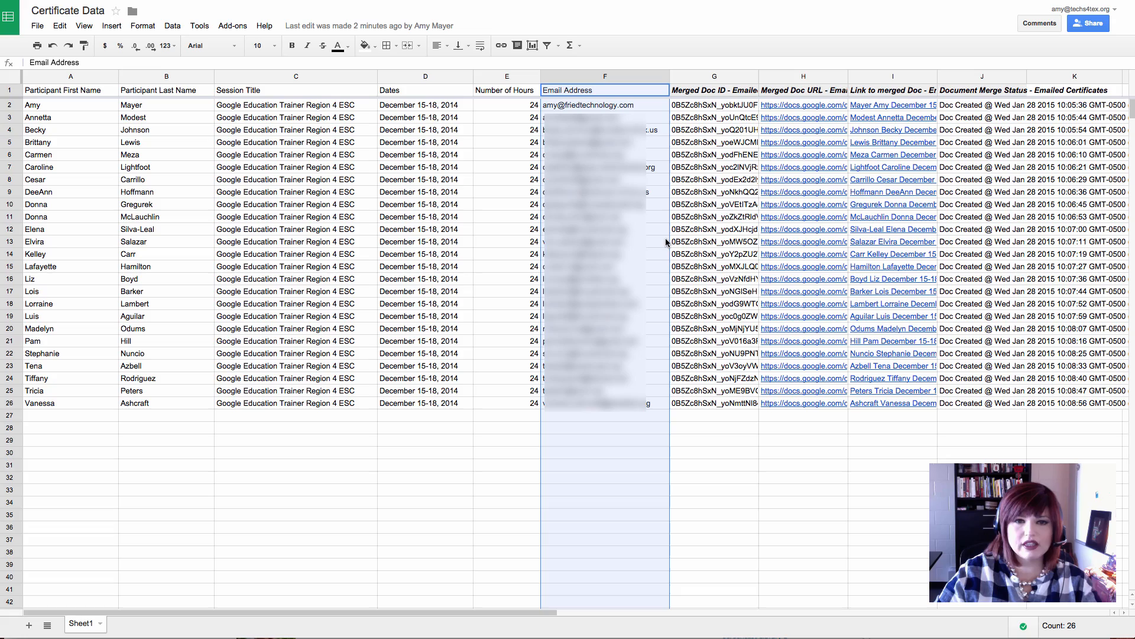
Clear the previous merge output from the columns following Email Address, from column G through column U
{"action": "left_click_drag", "start_coordinate": [734, 77], "coordinate": [1005, 77]}
{"action": "key", "text": "shift+Right"}
{"action": "key", "text": "shift+Right"}
{"action": "key", "text": "shift+Right"}
{"action": "key", "text": "shift+Right"}
{"action": "key", "text": "shift+Right"}
{"action": "key", "text": "shift+Right"}
{"action": "key", "text": "Delete"}
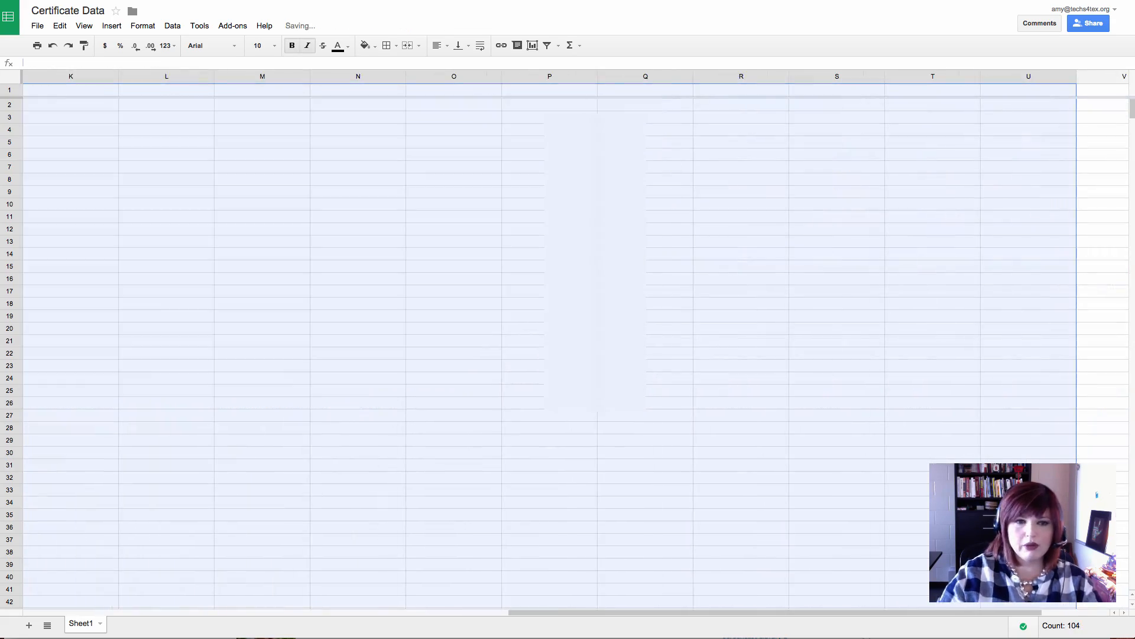
{"action": "left_click_drag", "start_coordinate": [649, 612], "coordinate": [85, 635]}
{"action": "left_click", "coordinate": [694, 91]}
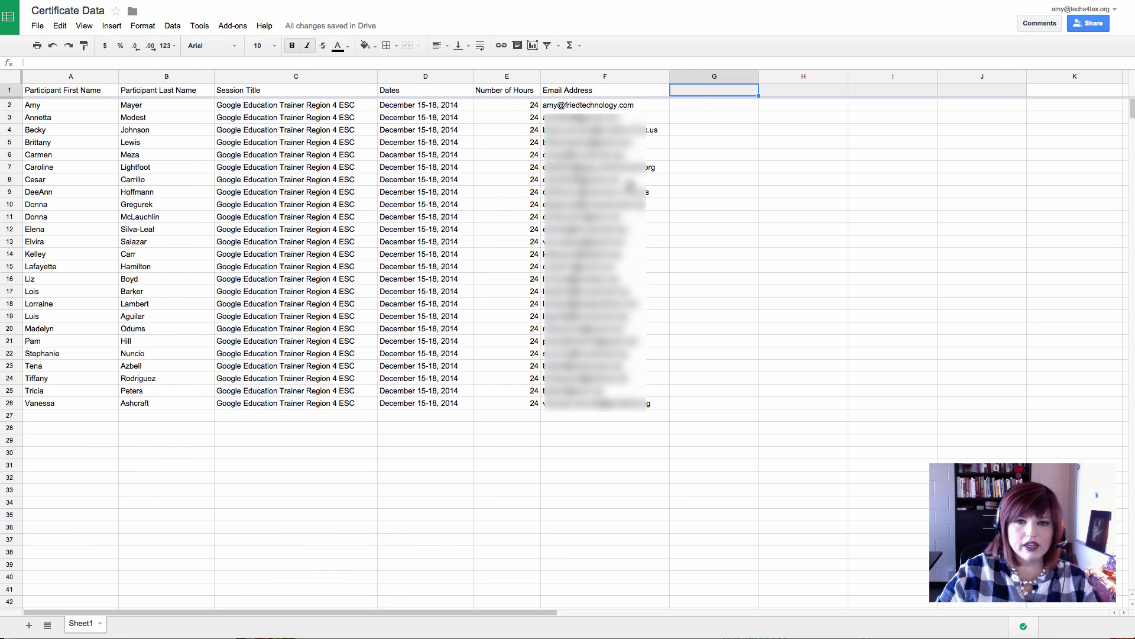
Search the add-on store for autocrat, check the autoCrat listing, and return to the spreadsheet
{"action": "left_click", "coordinate": [235, 26]}
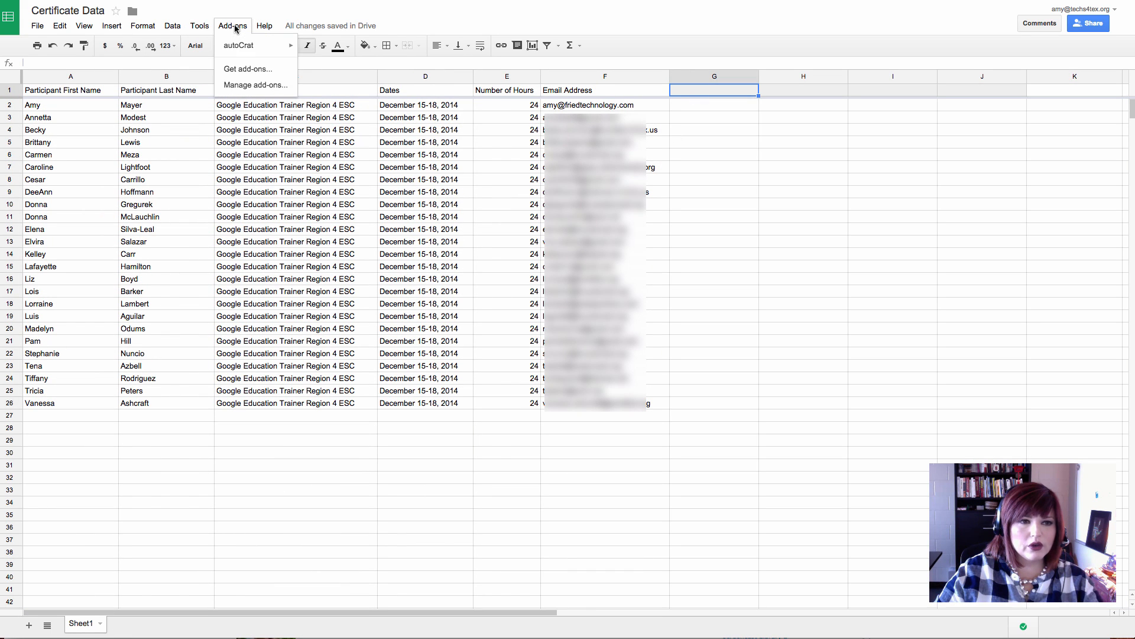
{"action": "left_click", "coordinate": [262, 73]}
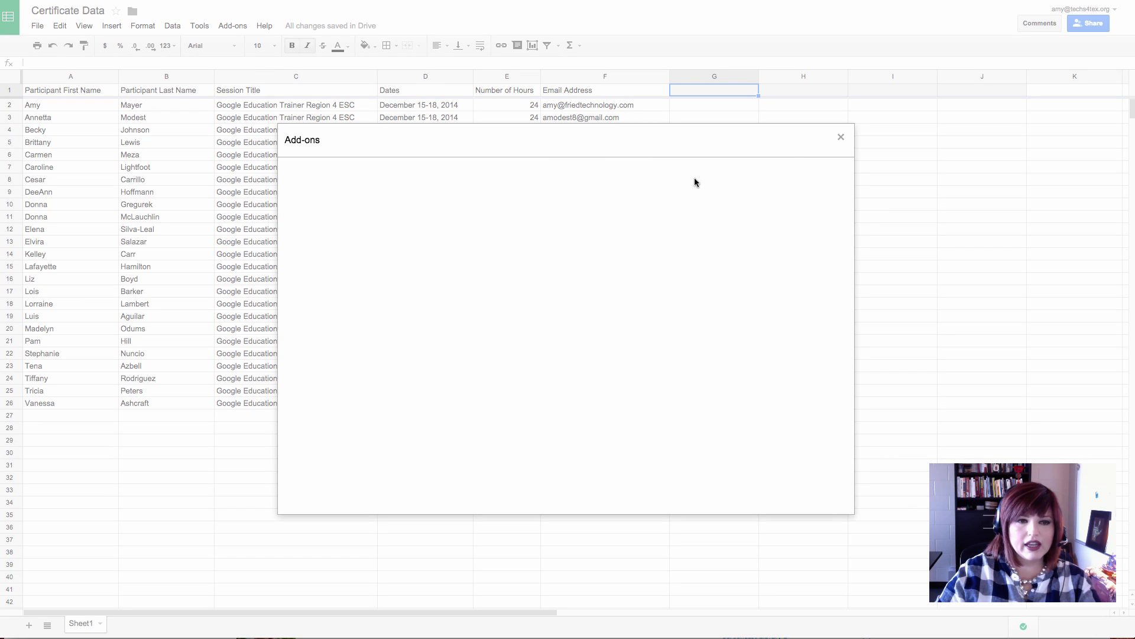
{"action": "left_click", "coordinate": [750, 164]}
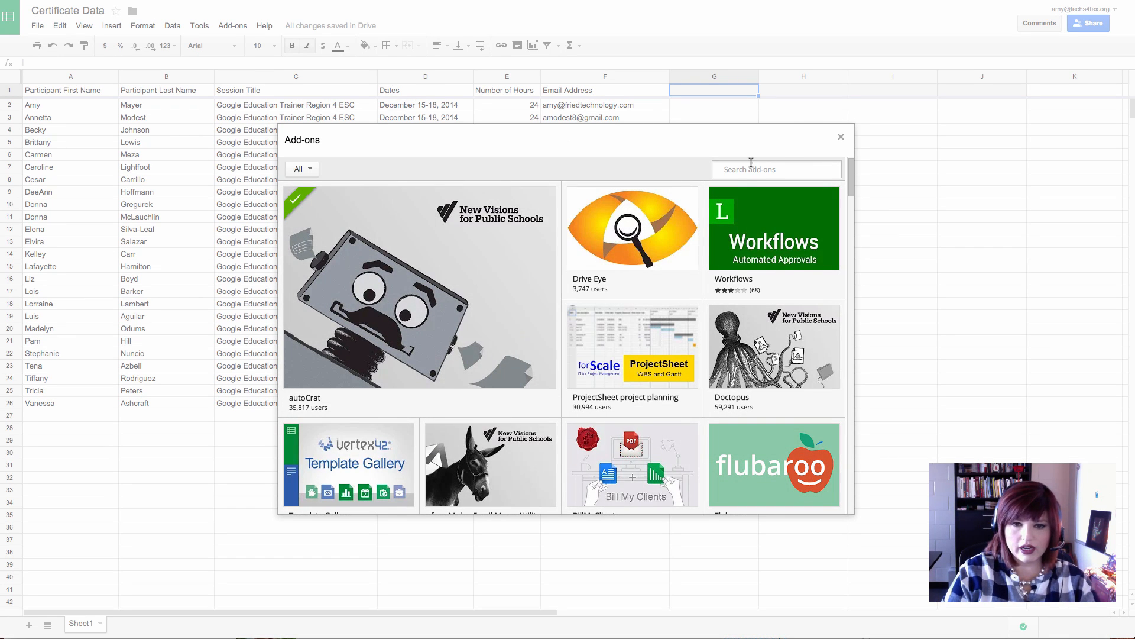
{"action": "type", "text": "autocrat"}
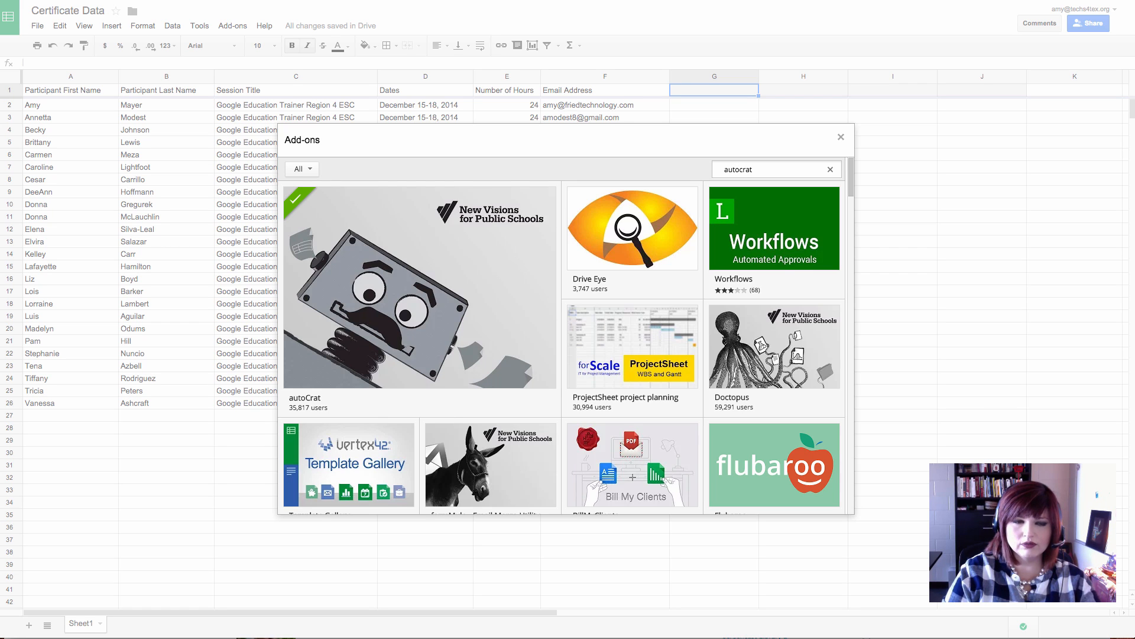
{"action": "key", "text": "Return"}
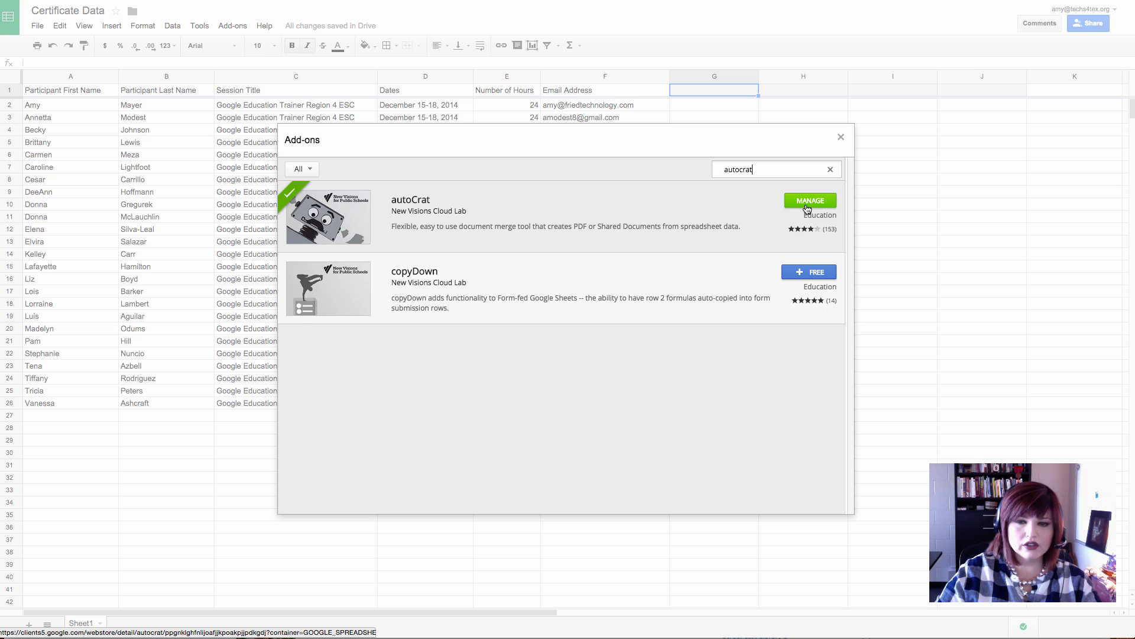
{"action": "left_click", "coordinate": [841, 139]}
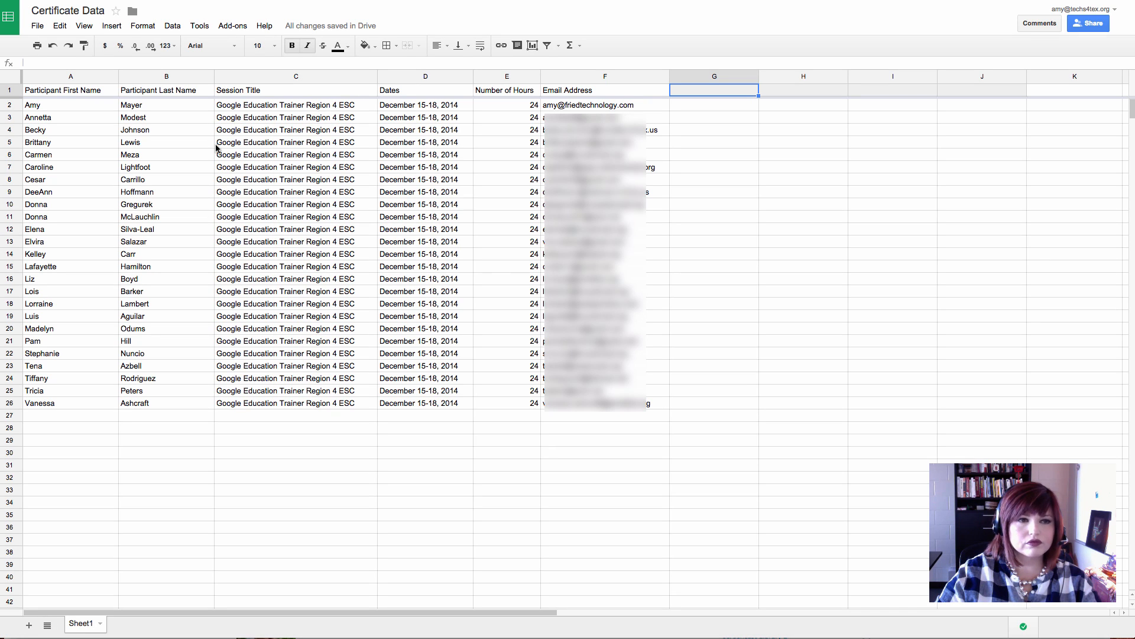
Open the Emailed Certificates merge job in autoCrat and save its mapping of merge tags to the Sheet1 headers
{"action": "left_click", "coordinate": [232, 26]}
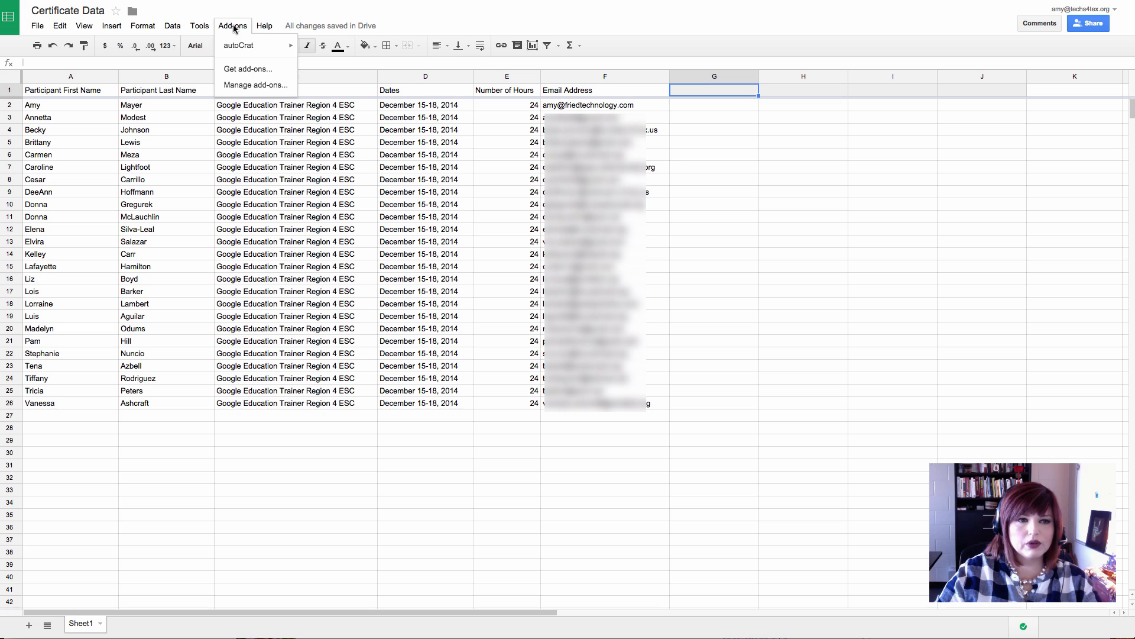
{"action": "mouse_move", "coordinate": [236, 46]}
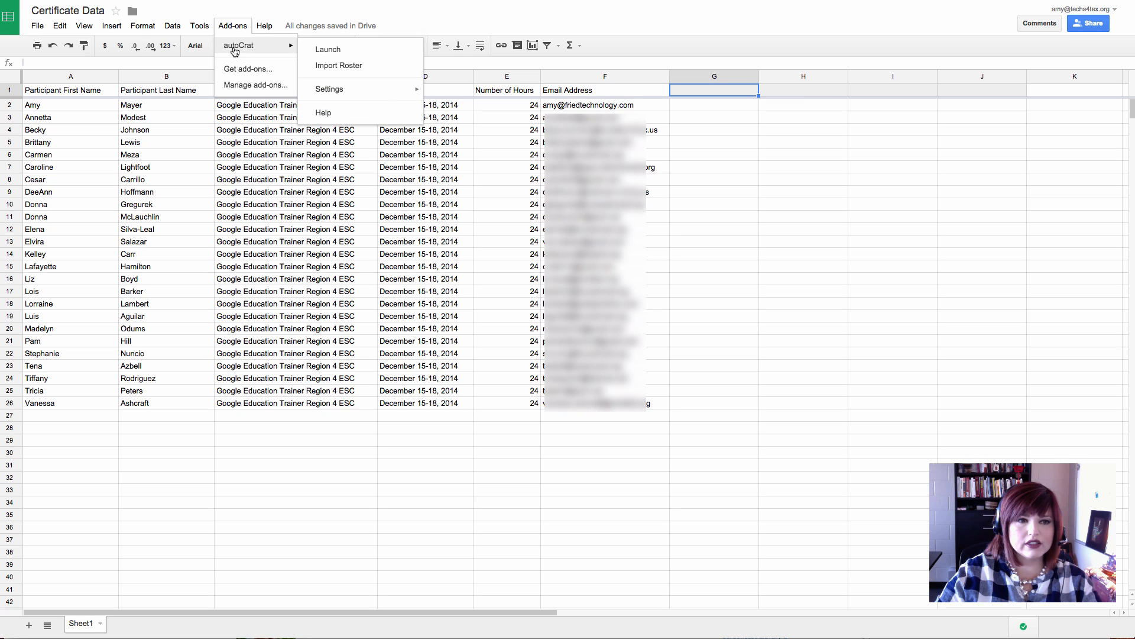
{"action": "left_click", "coordinate": [347, 52]}
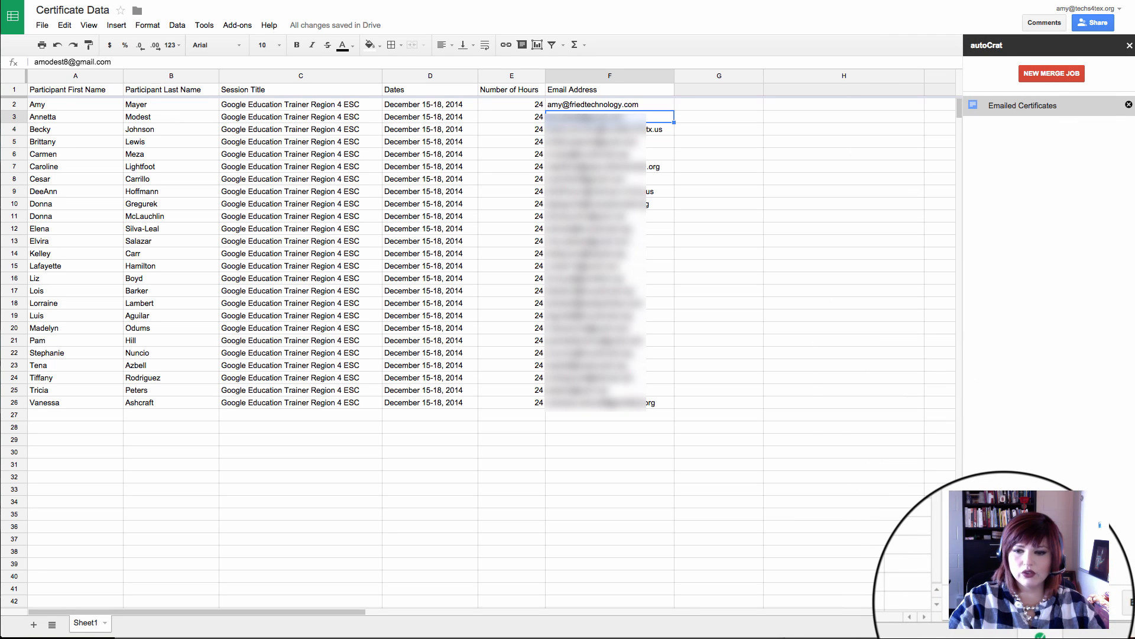
{"action": "left_click", "coordinate": [1106, 600]}
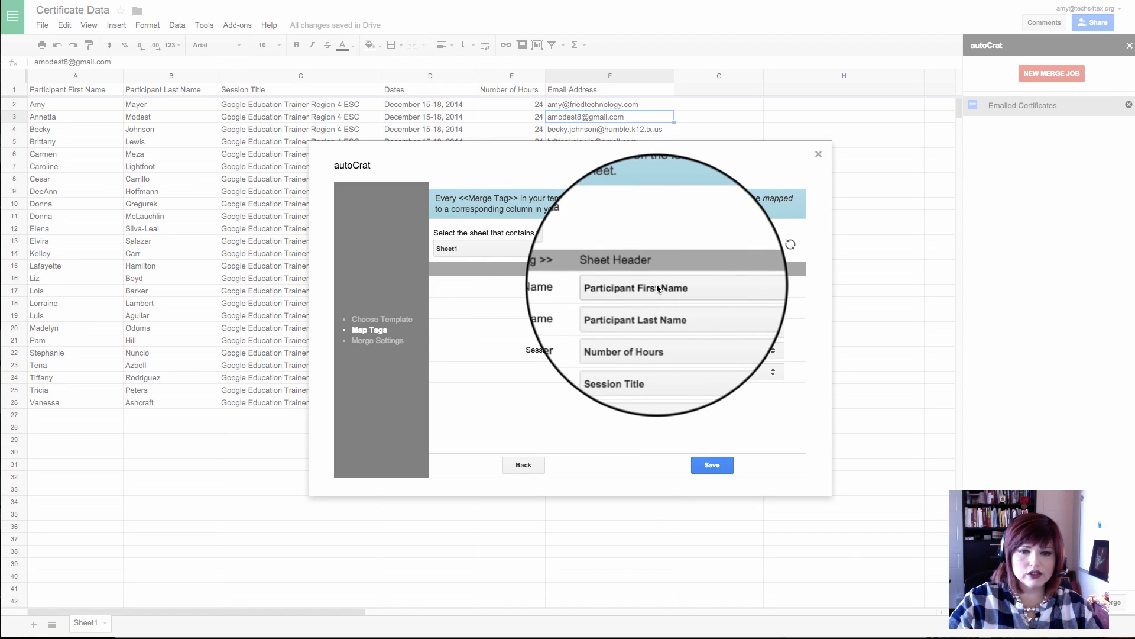
{"action": "left_click", "coordinate": [712, 466]}
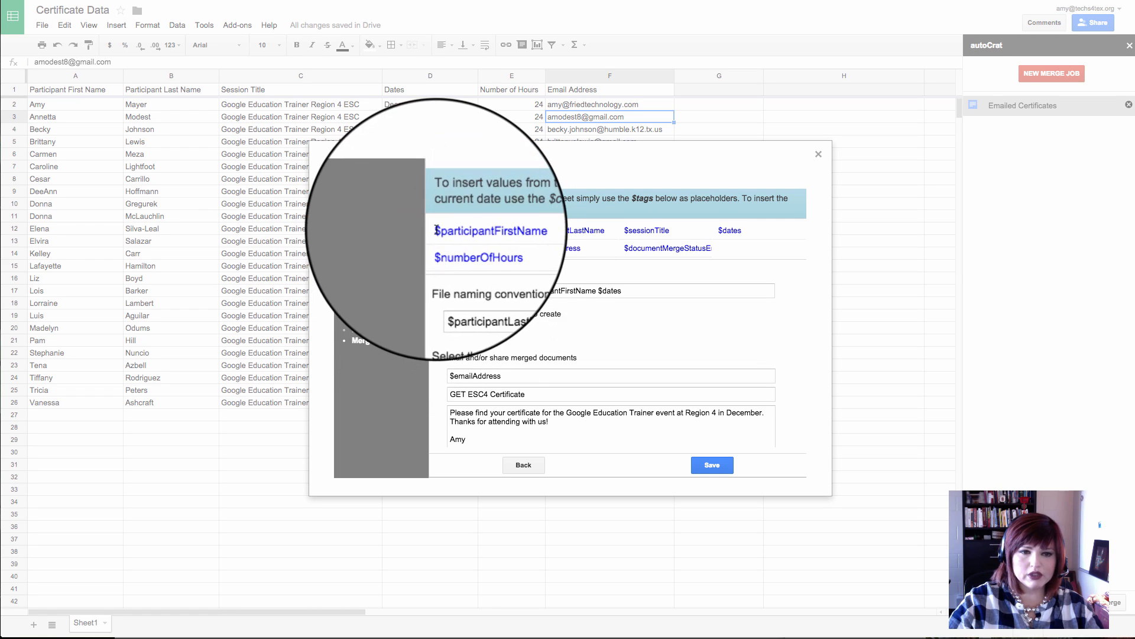
Try adding a second $participantFirstName tag to the end of the file naming convention, and remove it again
{"action": "left_click", "coordinate": [455, 289]}
{"action": "double_click", "coordinate": [455, 289]}
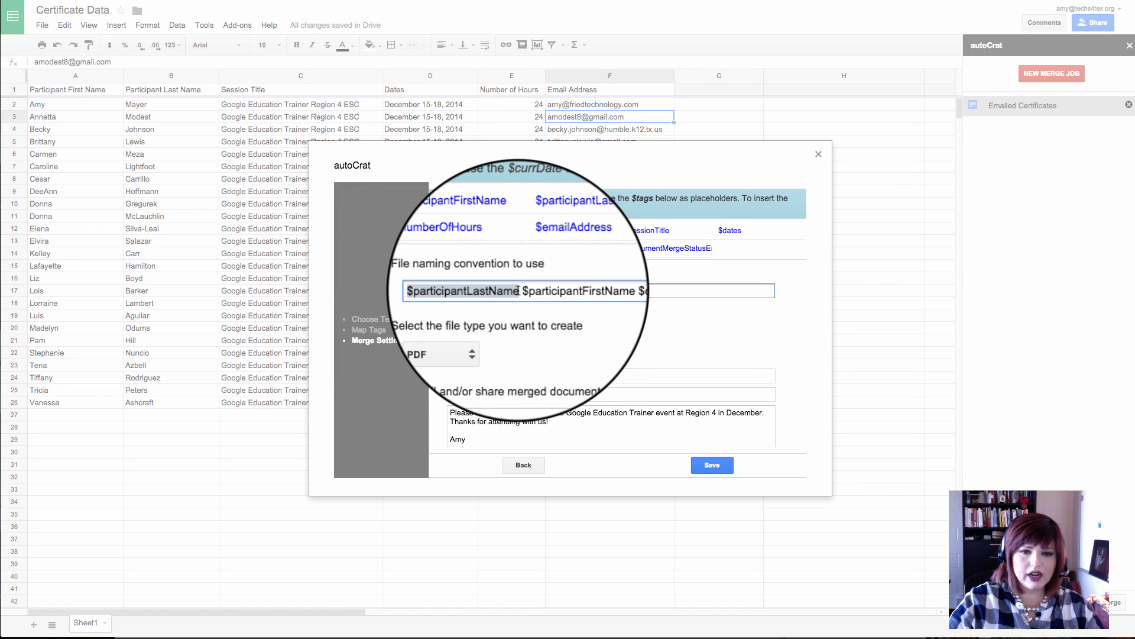
{"action": "left_click_drag", "start_coordinate": [433, 231], "coordinate": [513, 233]}
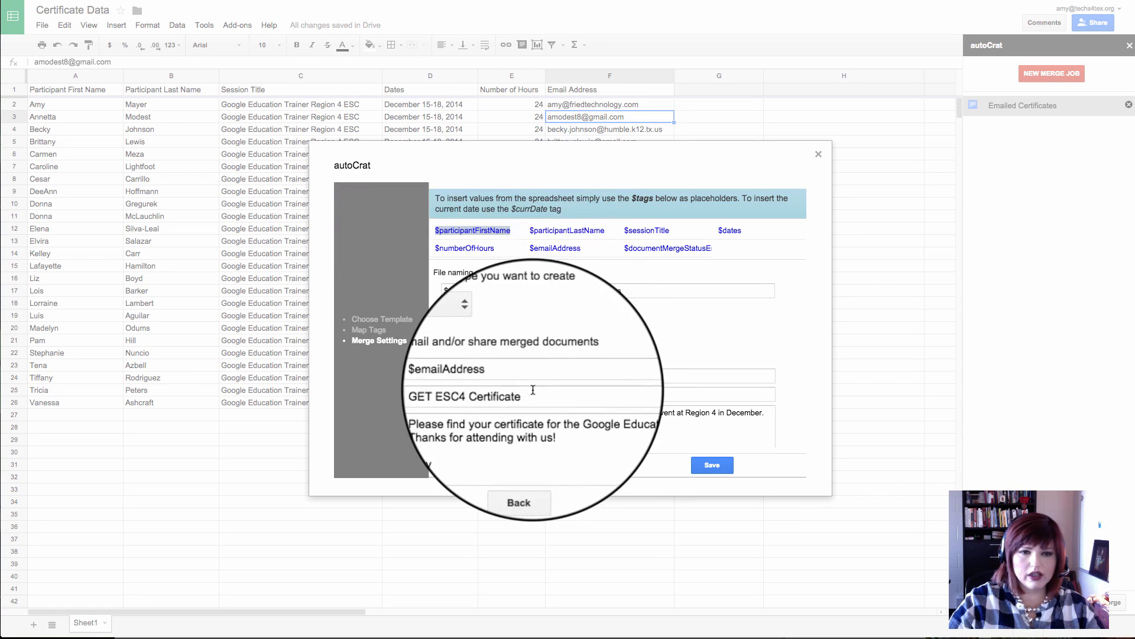
{"action": "left_click", "coordinate": [628, 291]}
{"action": "type", "text": "$dates"}
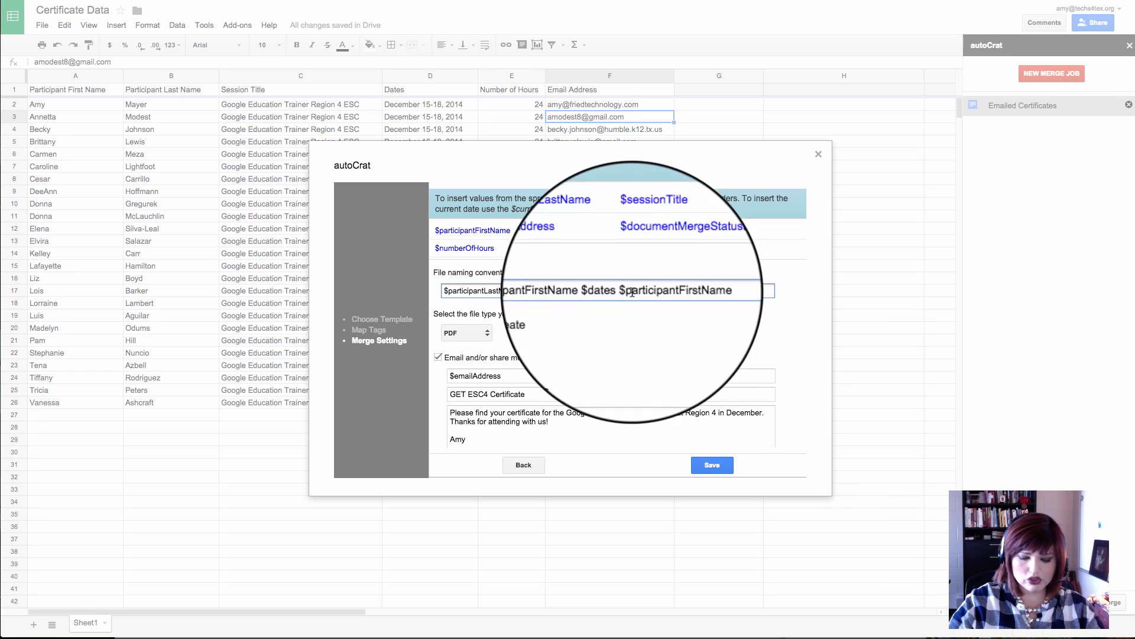
{"action": "left_click_drag", "start_coordinate": [714, 292], "coordinate": [622, 286]}
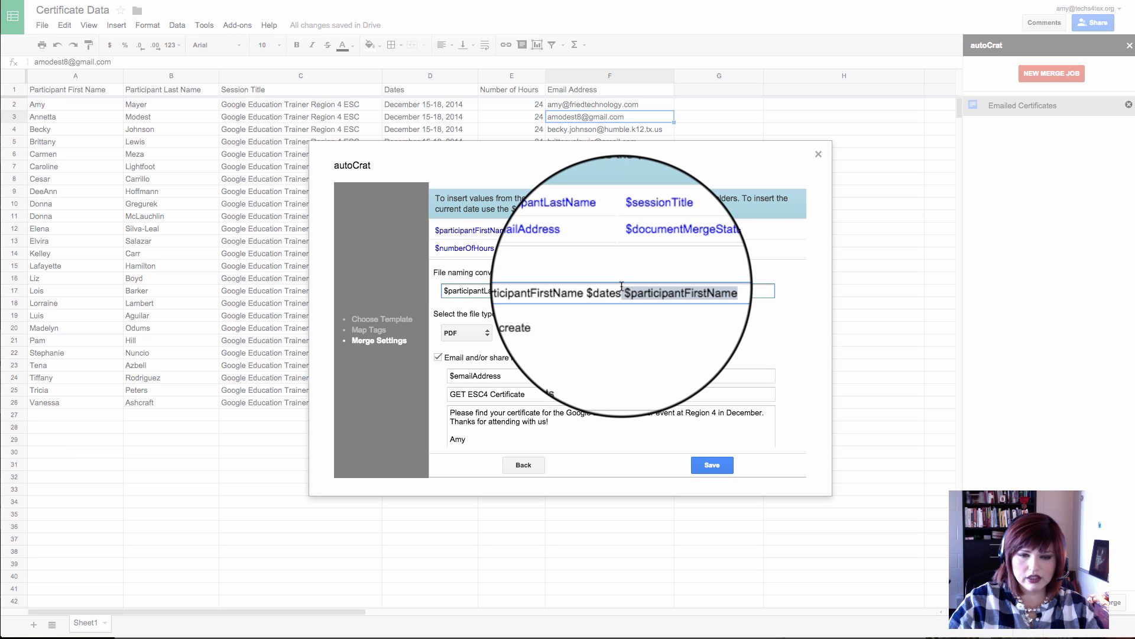
{"action": "key", "text": "BackSpace"}
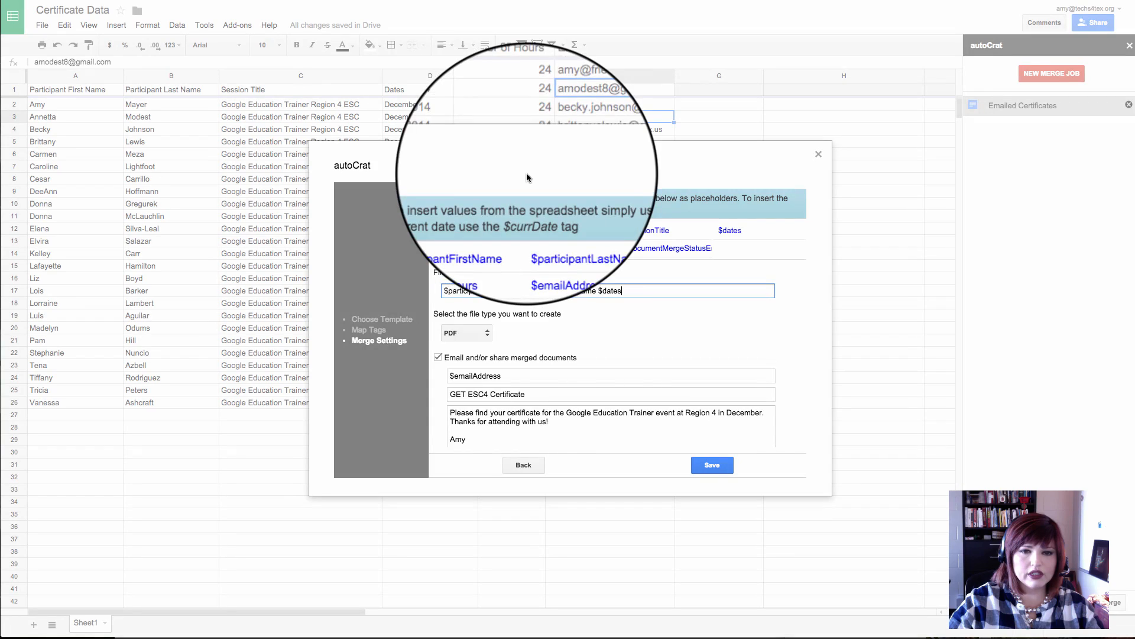
Review the email's recipient tag, subject and message, comparing the $emailAddress tag with the sheet's Email Address column
{"action": "scroll", "coordinate": [569, 353], "scroll_direction": "down", "scroll_amount": 3}
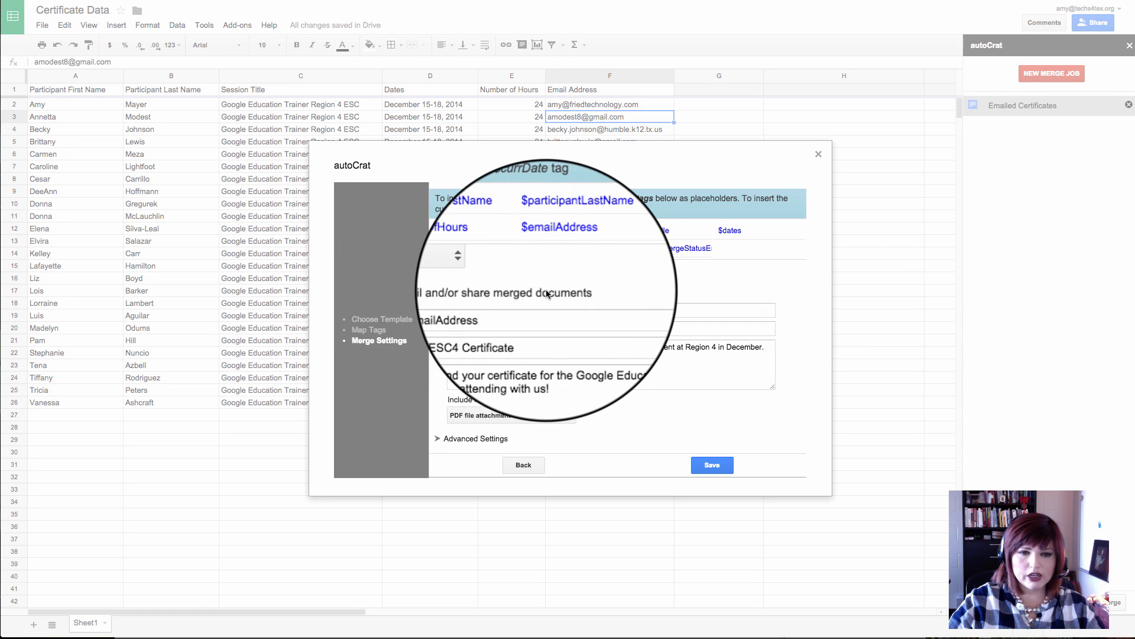
{"action": "triple_click", "coordinate": [507, 311]}
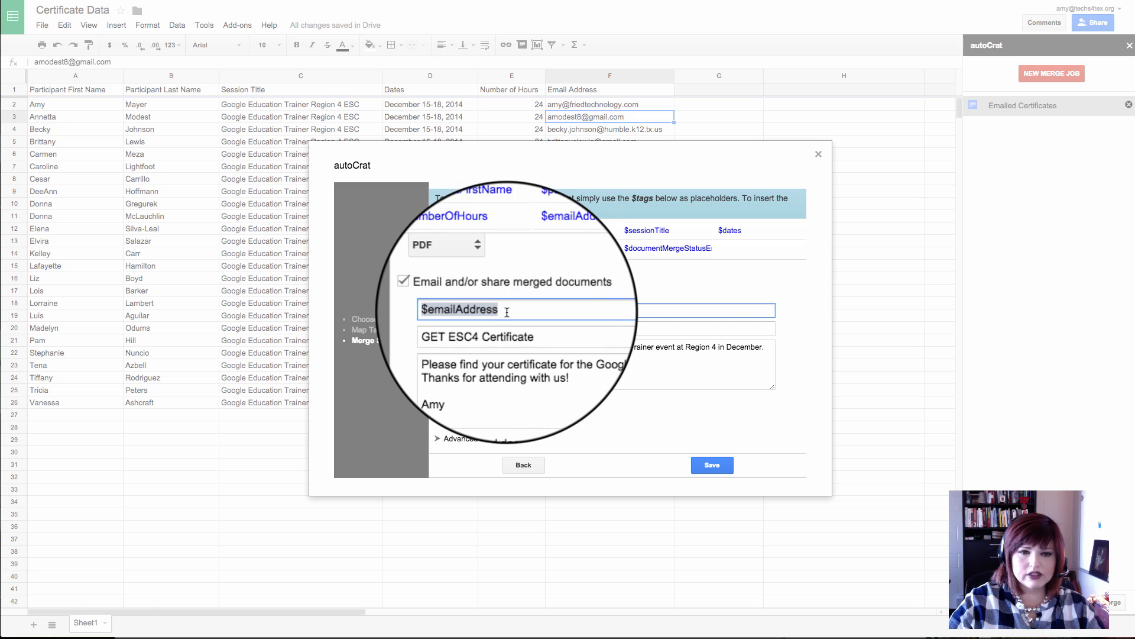
{"action": "left_click_drag", "start_coordinate": [581, 248], "coordinate": [541, 251]}
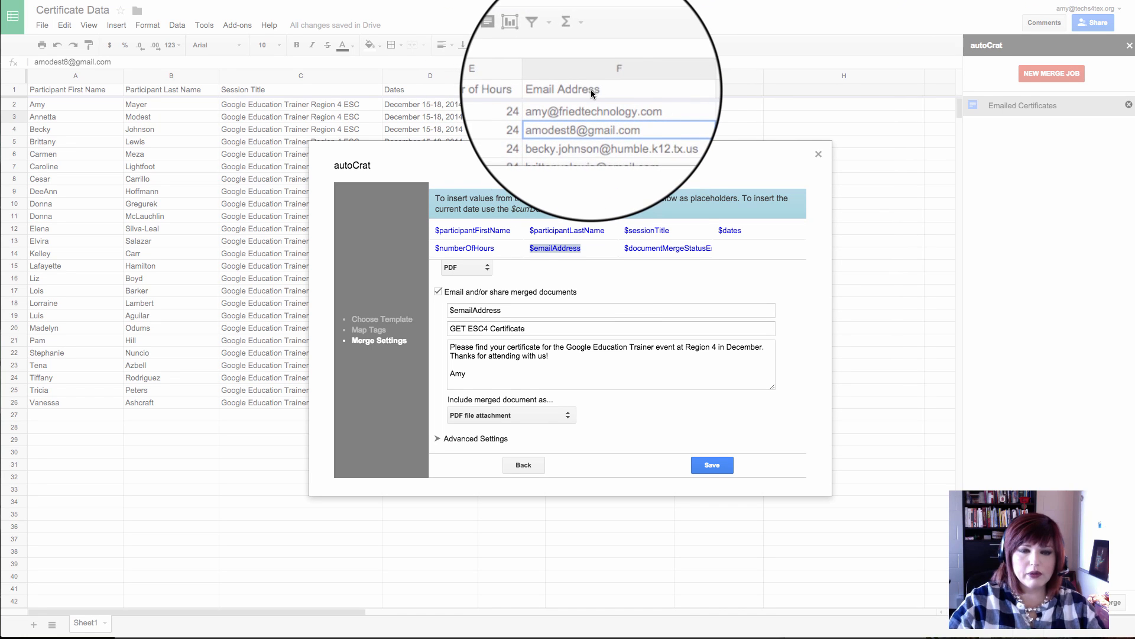
{"action": "left_click_drag", "start_coordinate": [569, 167], "coordinate": [570, 87]}
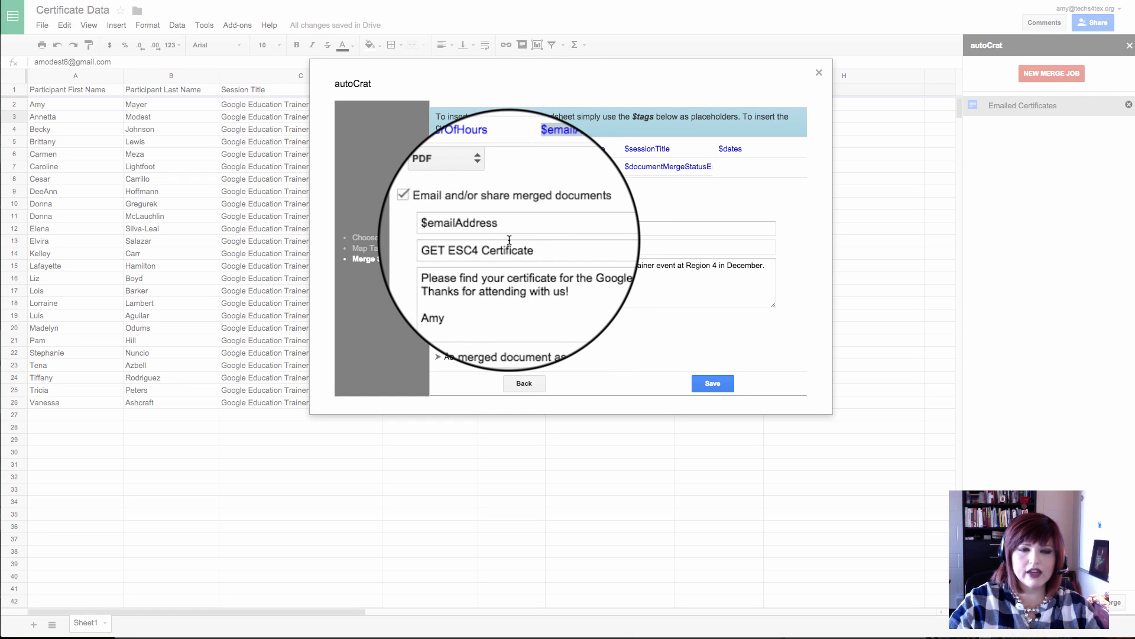
{"action": "triple_click", "coordinate": [527, 250]}
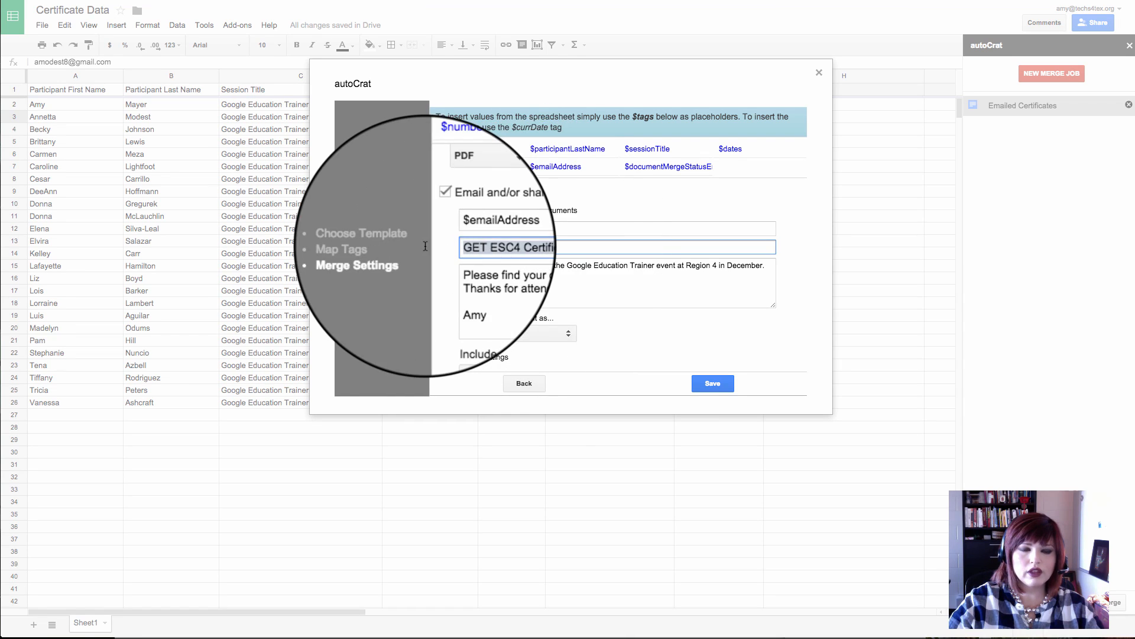
{"action": "left_click", "coordinate": [456, 270]}
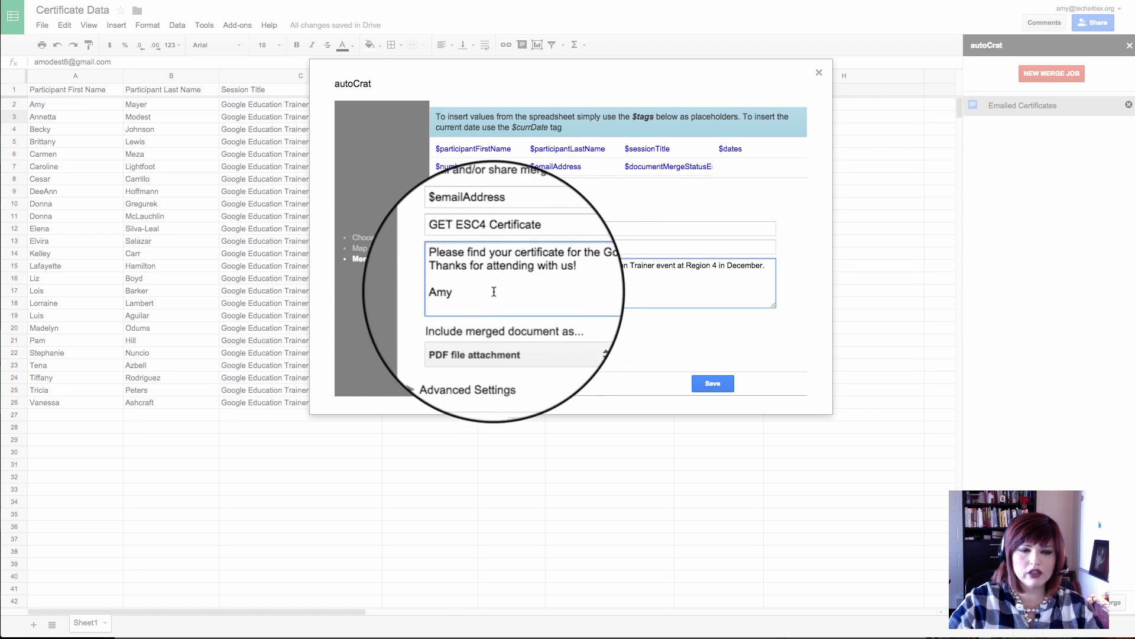
{"action": "left_click_drag", "start_coordinate": [450, 265], "coordinate": [489, 299]}
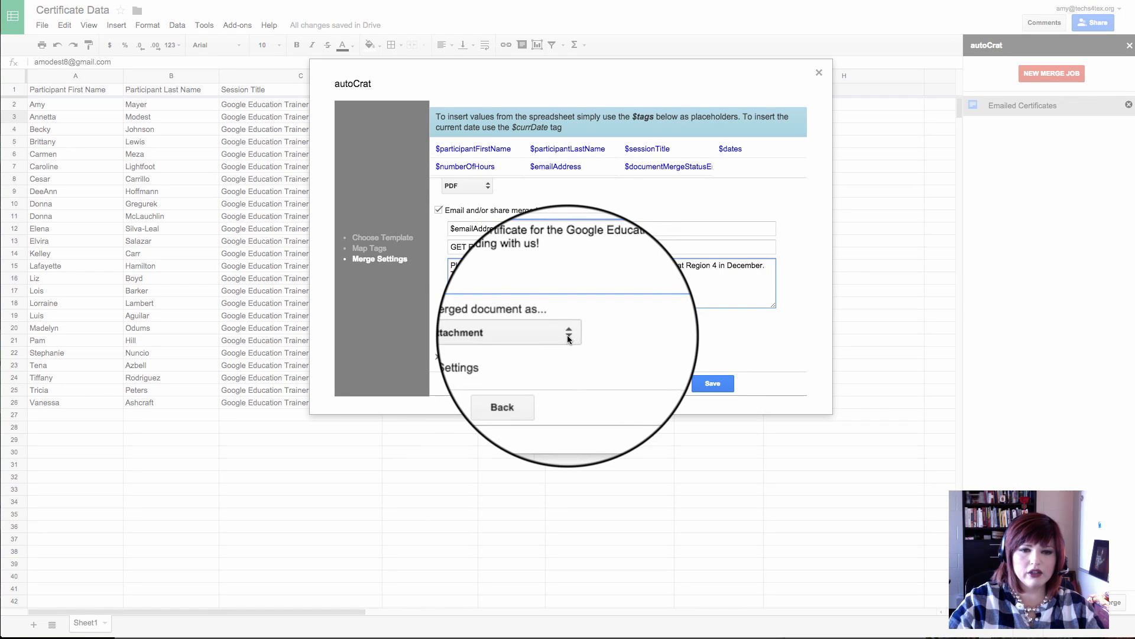
Include the merged document as a PDF file attachment, check the advanced settings, and save the merge settings
{"action": "left_click", "coordinate": [567, 334]}
{"action": "left_click", "coordinate": [498, 335]}
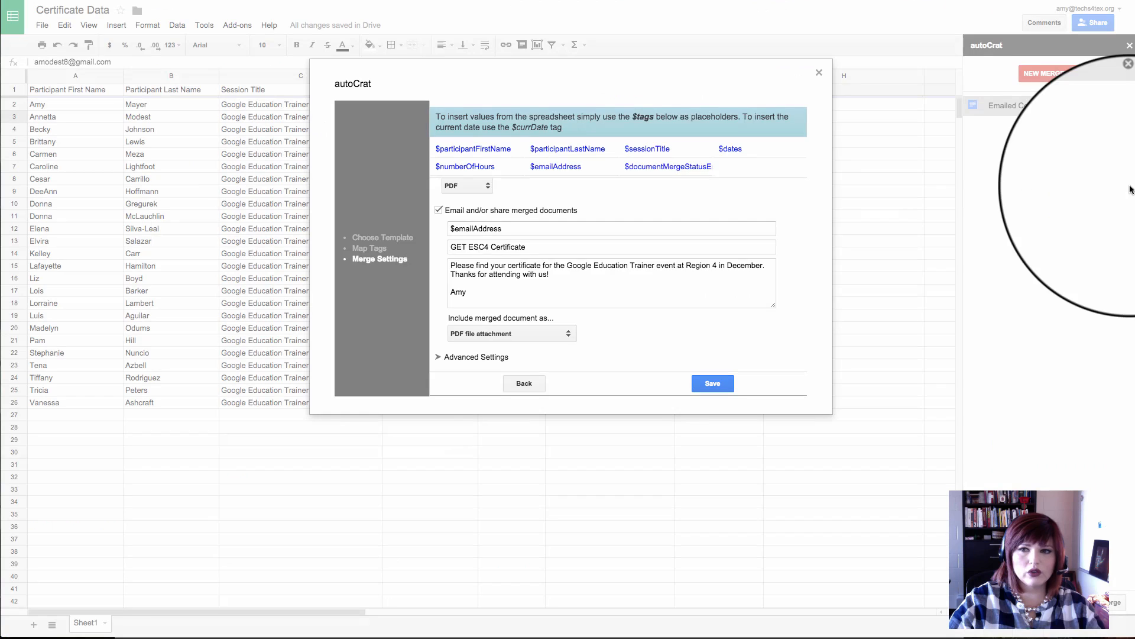
{"action": "left_click", "coordinate": [439, 359]}
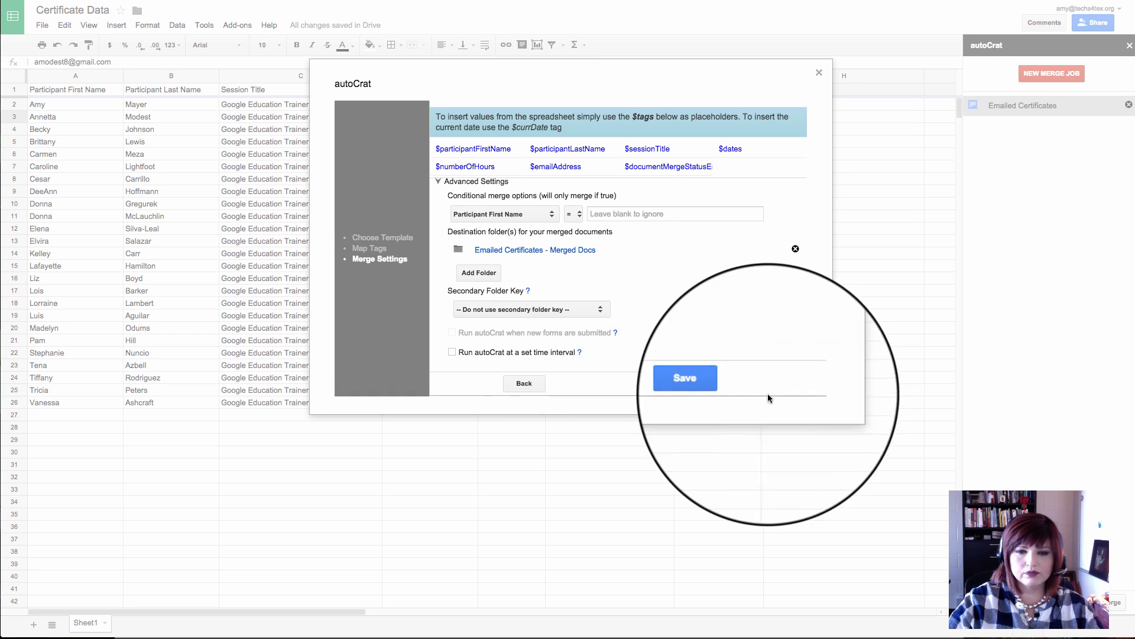
{"action": "left_click", "coordinate": [712, 383]}
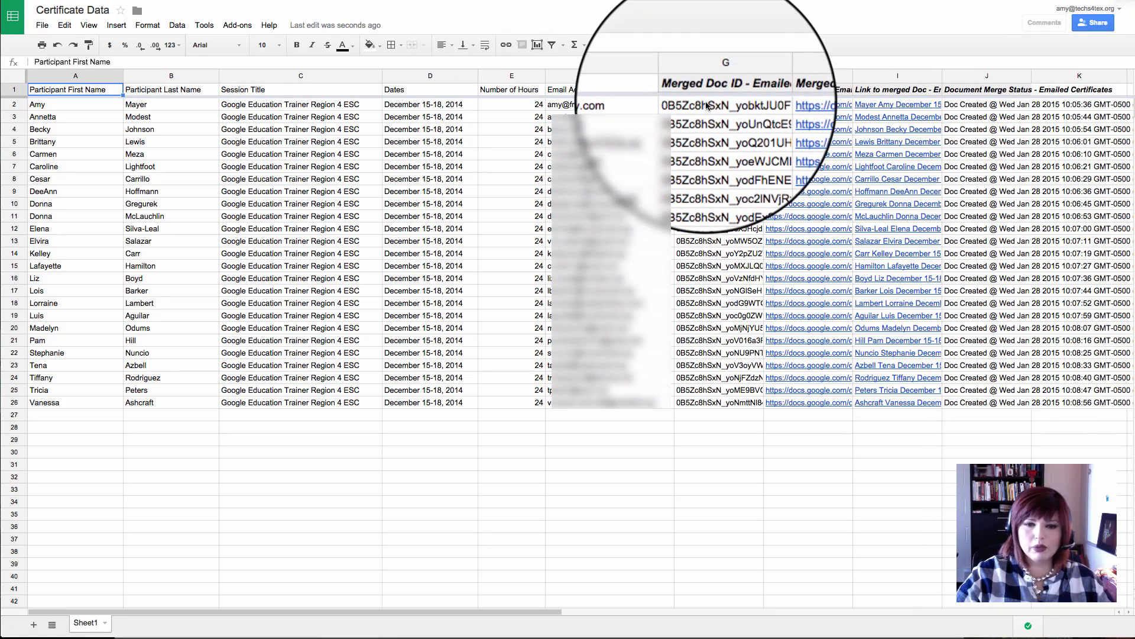
Check the merge output columns, then open one participant's certificate PDF from Drive's Emailed Certificates - Merged Docs folder
{"action": "scroll", "coordinate": [693, 215], "scroll_direction": "right", "scroll_amount": 3}
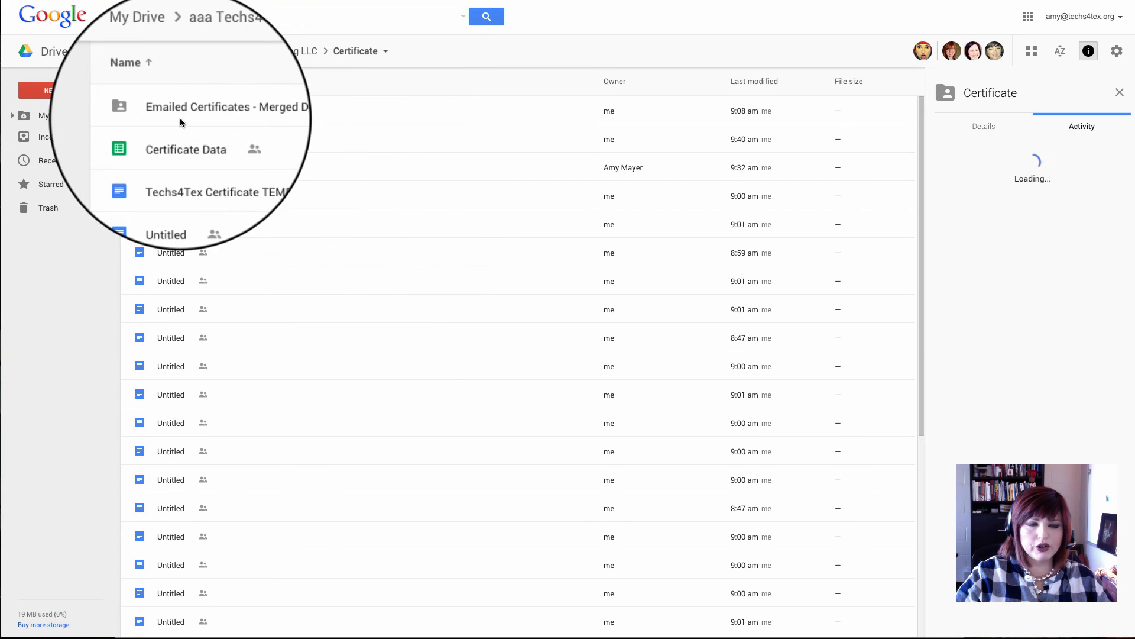
{"action": "left_click", "coordinate": [211, 112]}
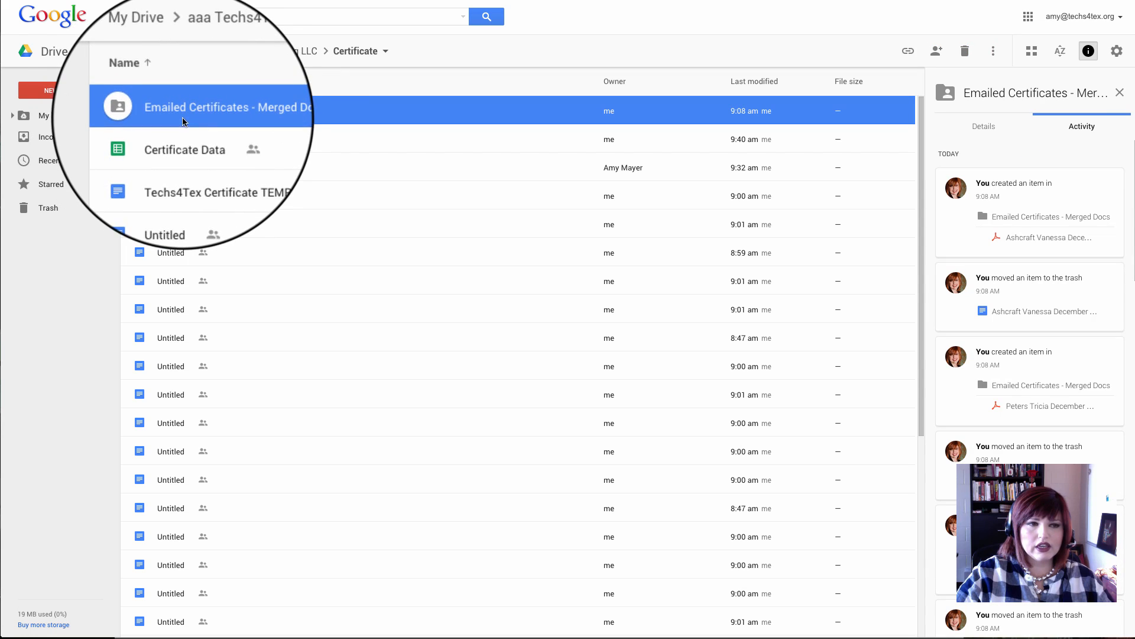
{"action": "double_click", "coordinate": [237, 117]}
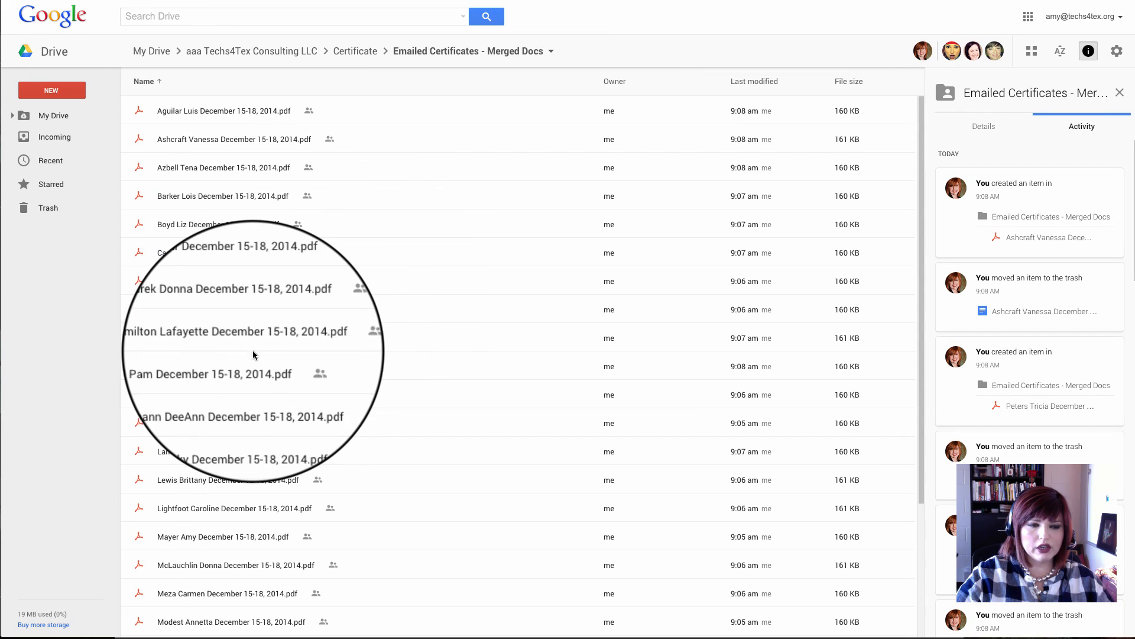
{"action": "scroll", "coordinate": [253, 355], "scroll_direction": "down", "scroll_amount": 3}
{"action": "left_click", "coordinate": [220, 448]}
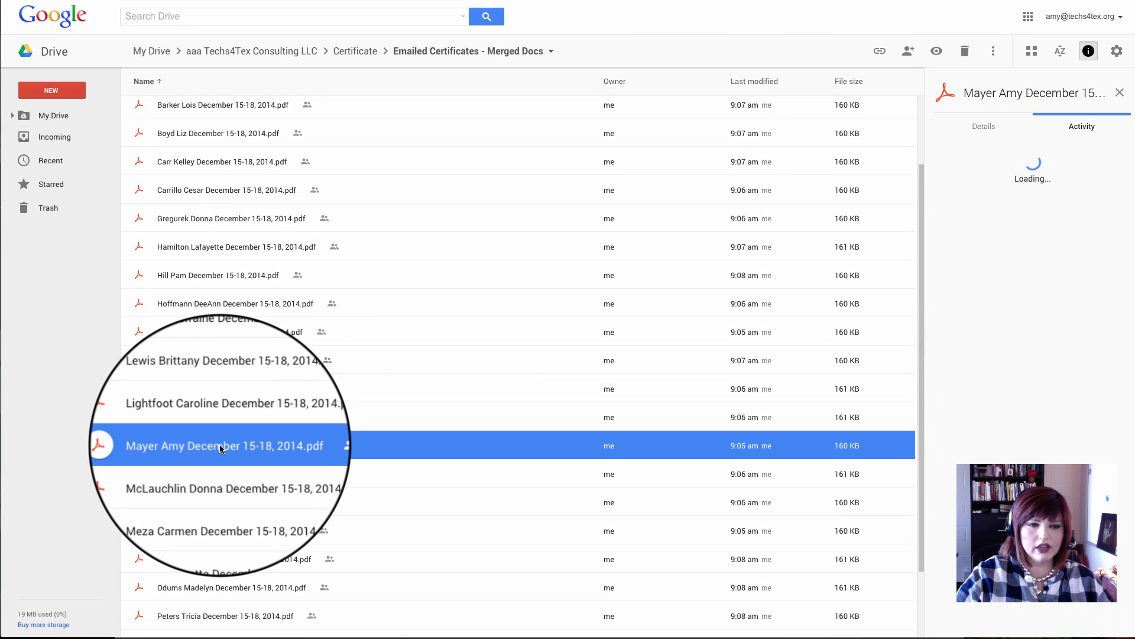
{"action": "double_click", "coordinate": [220, 447]}
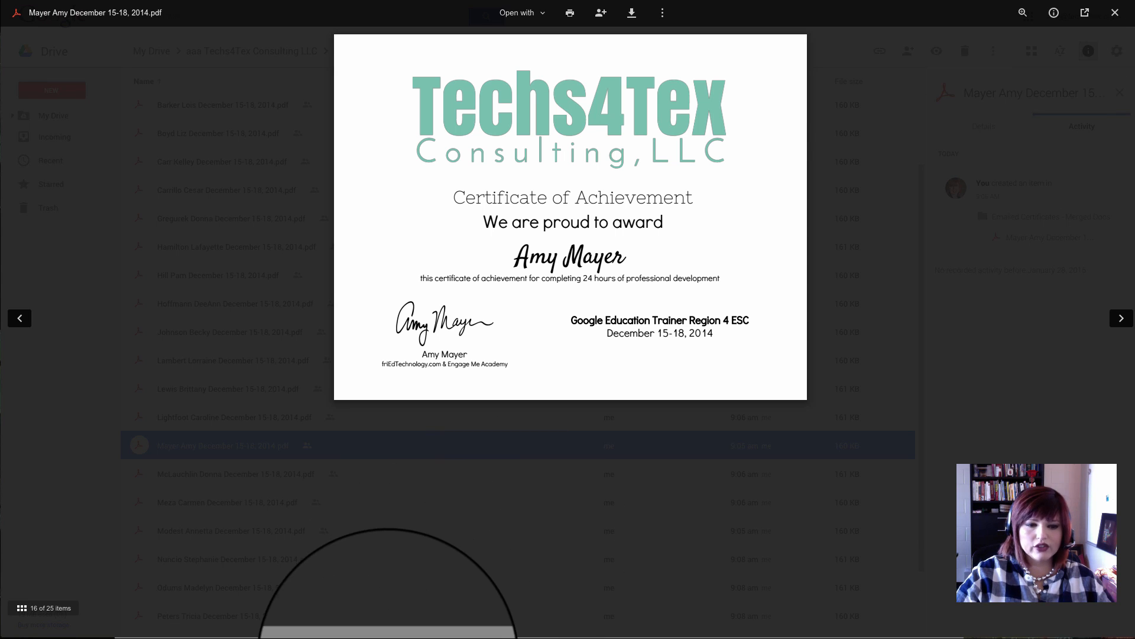
Switch to Gmail to view the received certificate email, and return to the certificate PDF preview in Google Drive
{"action": "left_click", "coordinate": [388, 637]}
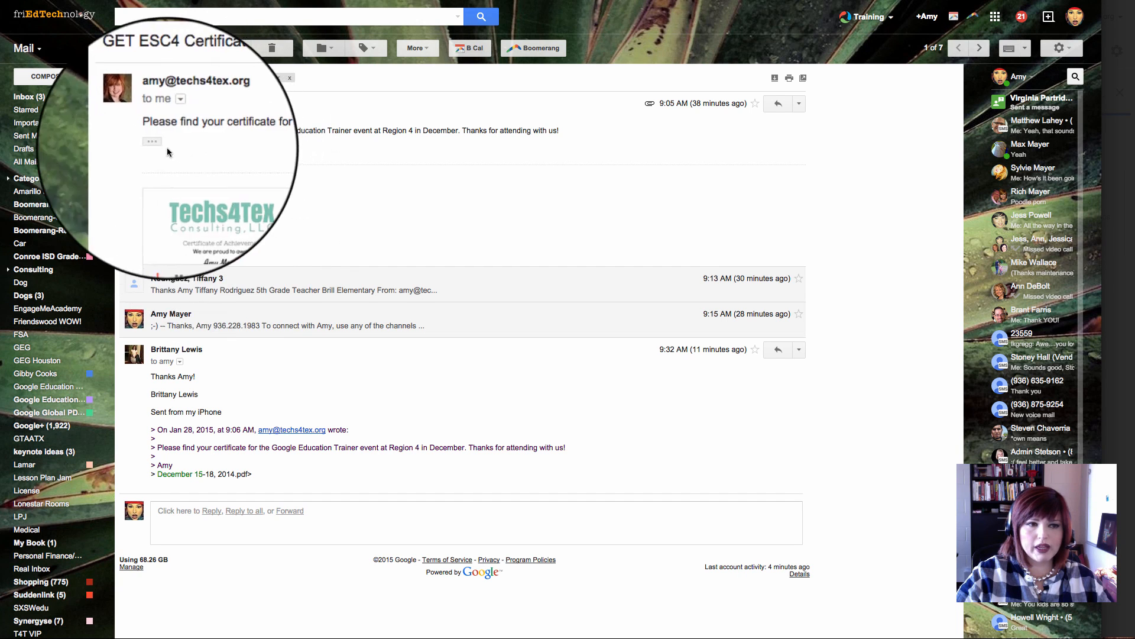
{"action": "left_click", "coordinate": [1121, 268]}
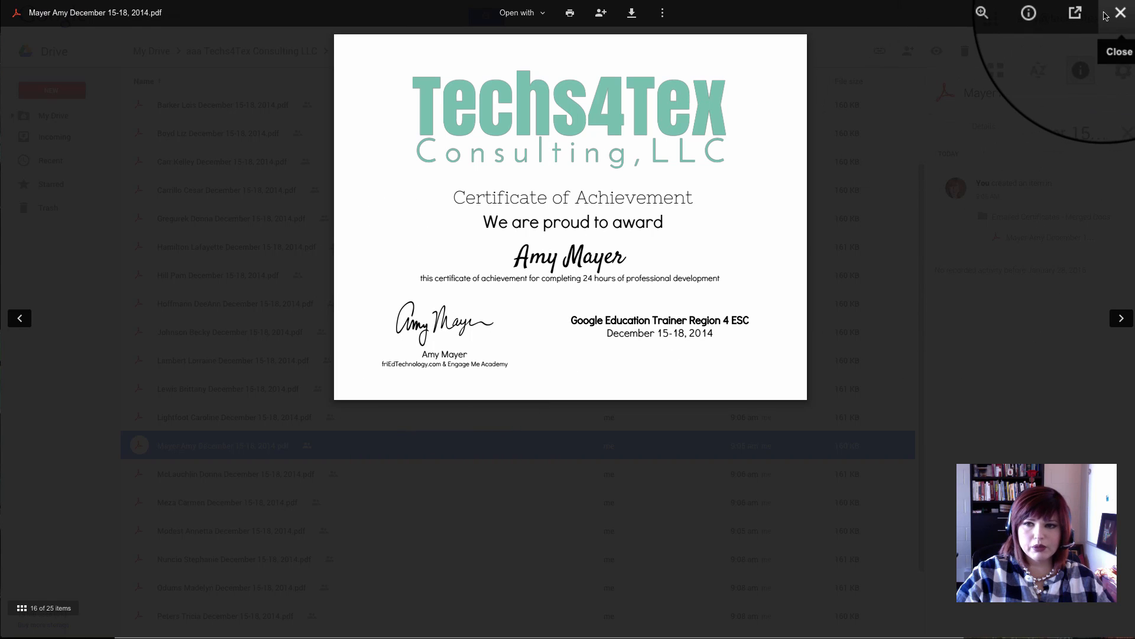